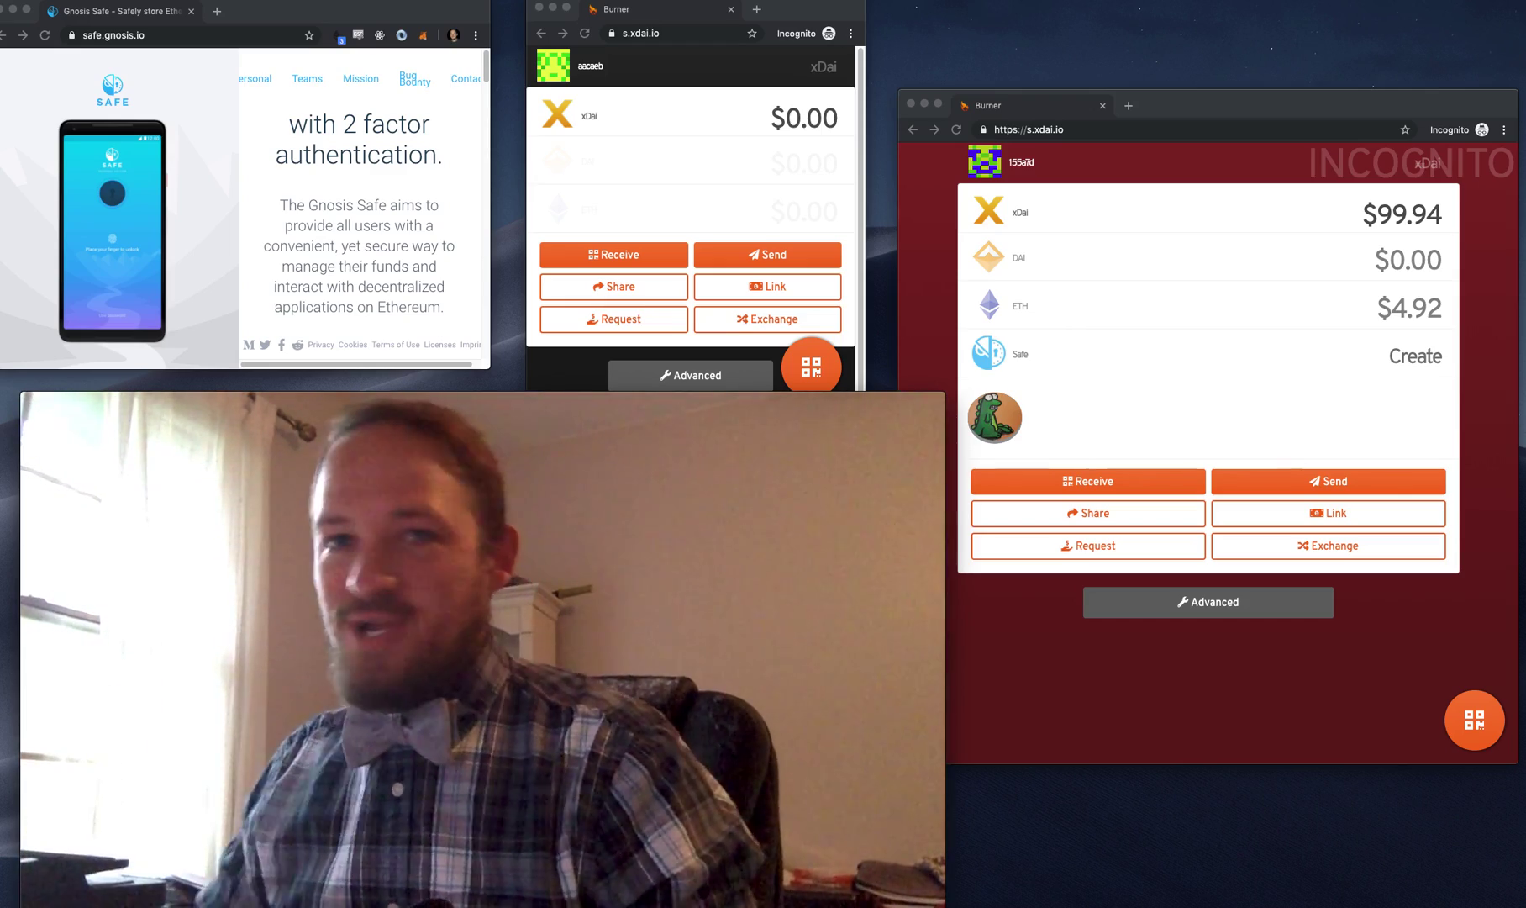
- Copy the empty $0.00 burner's receiving address from the Receive view, then close it
mouse_move(911, 748)
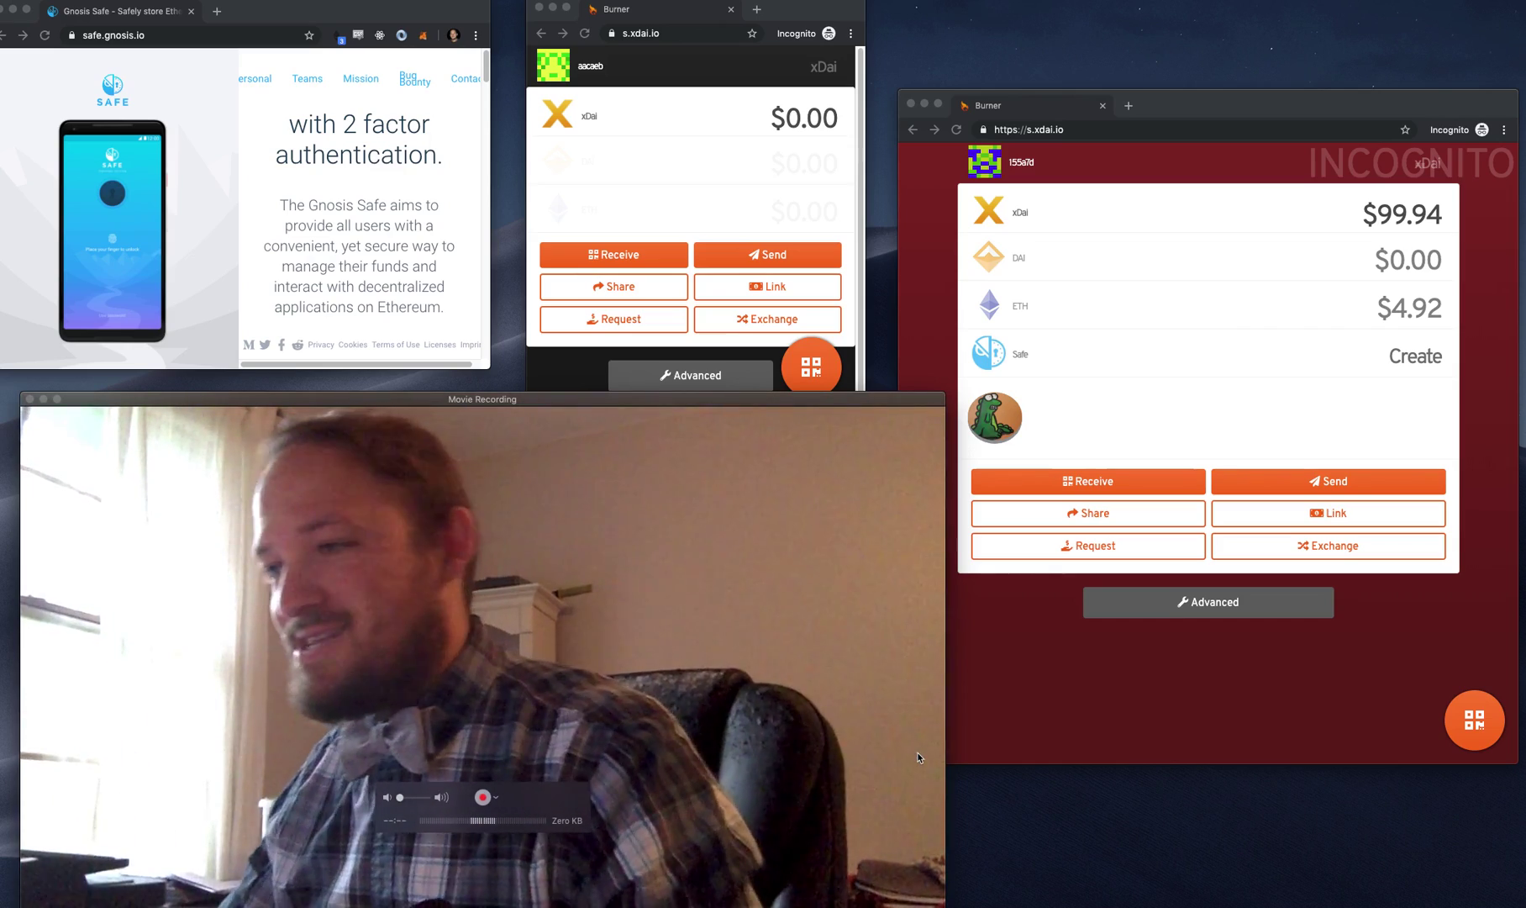
click(1097, 718)
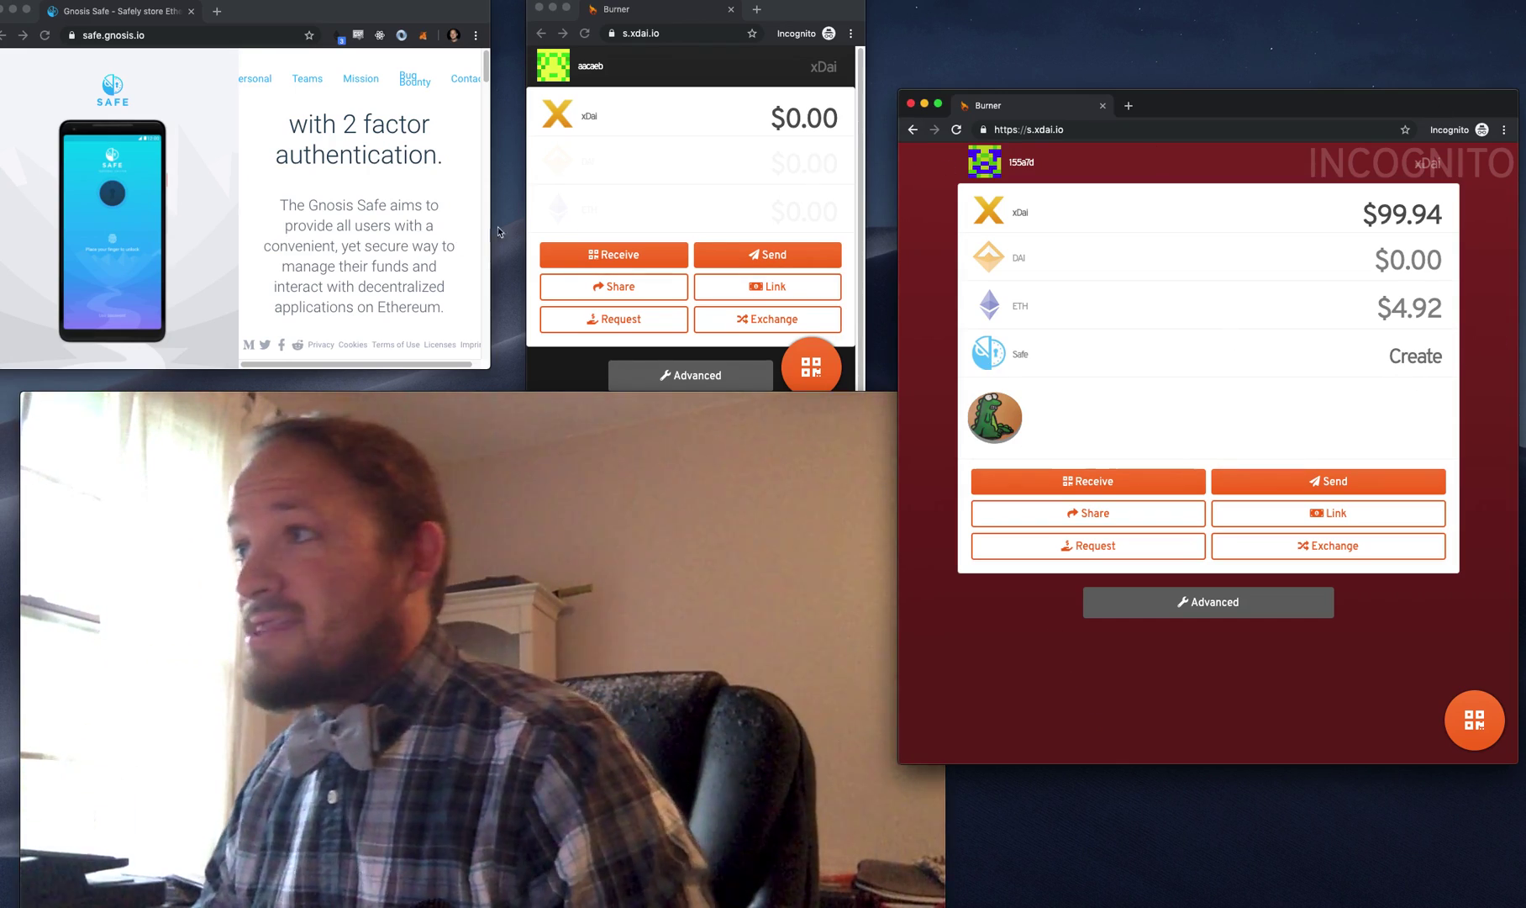
click(523, 173)
click(1154, 723)
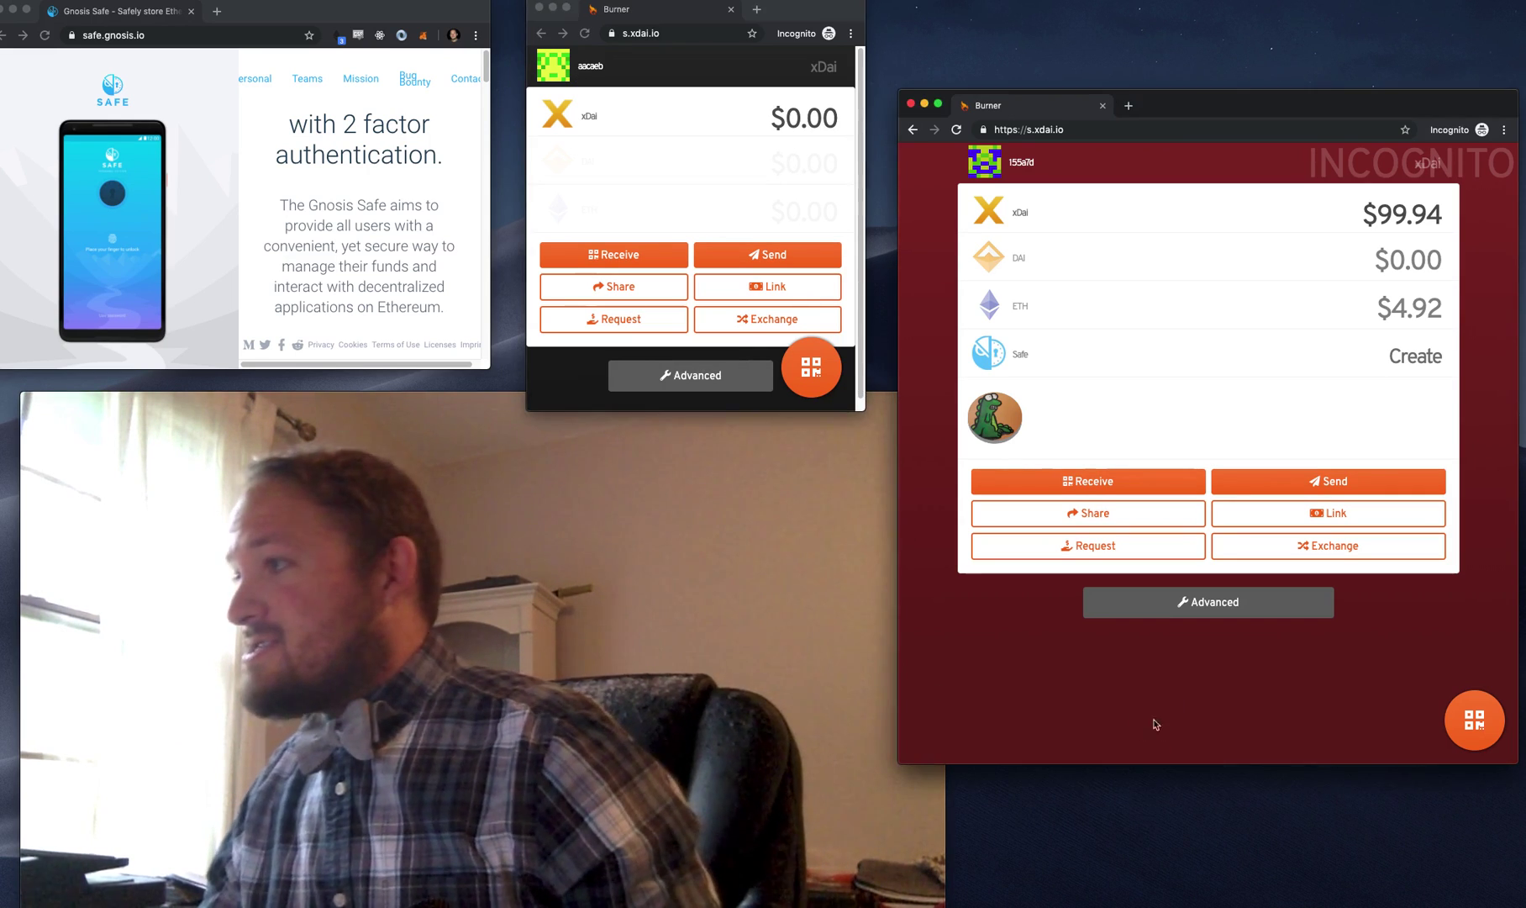
click(621, 261)
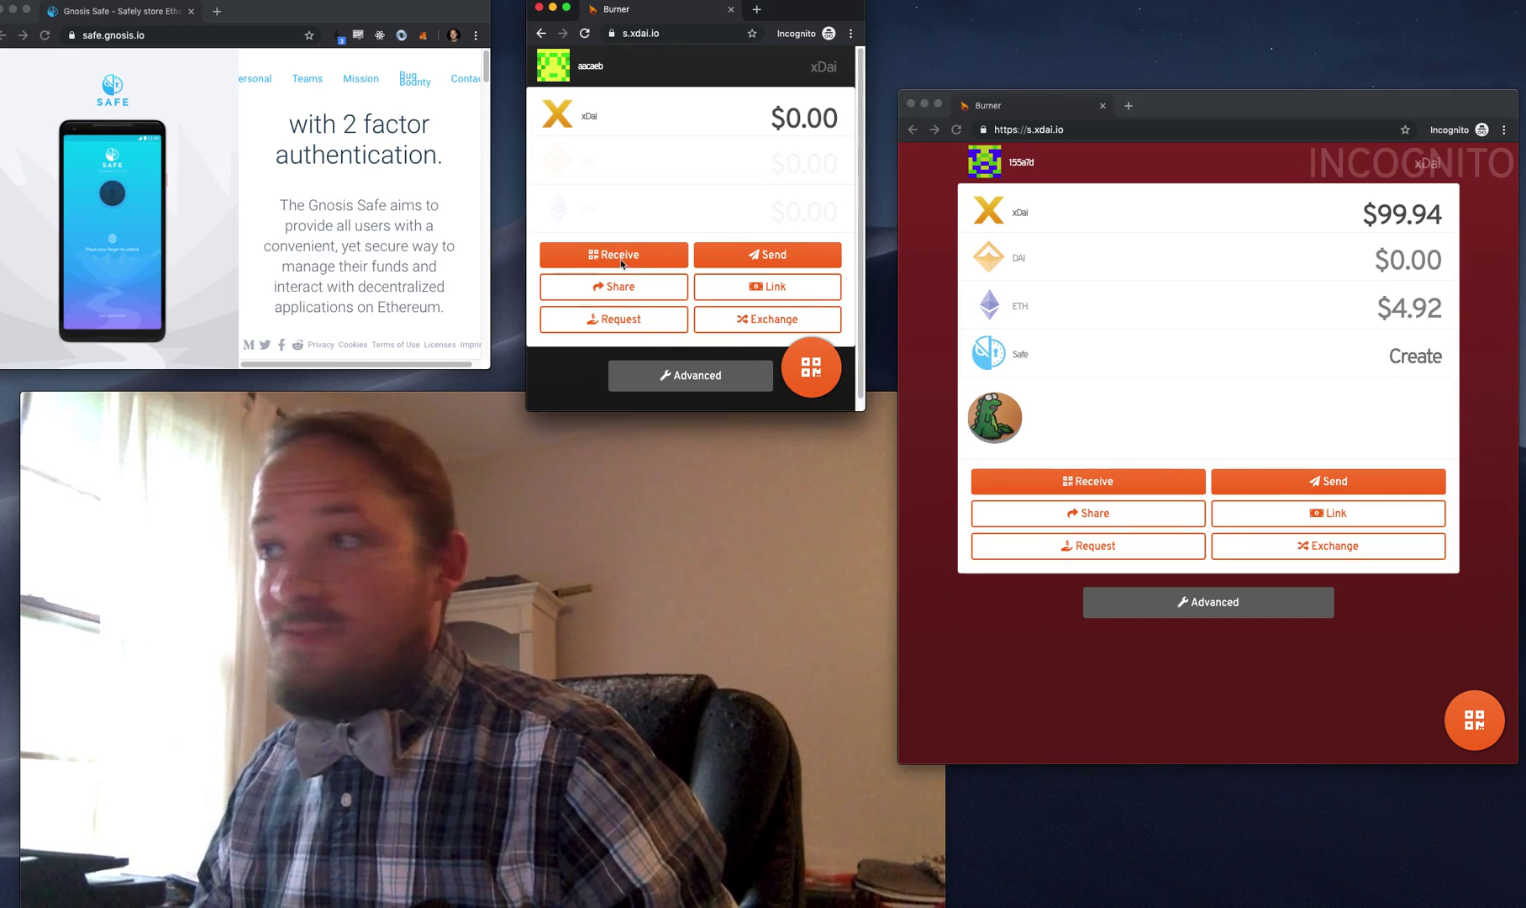
click(836, 111)
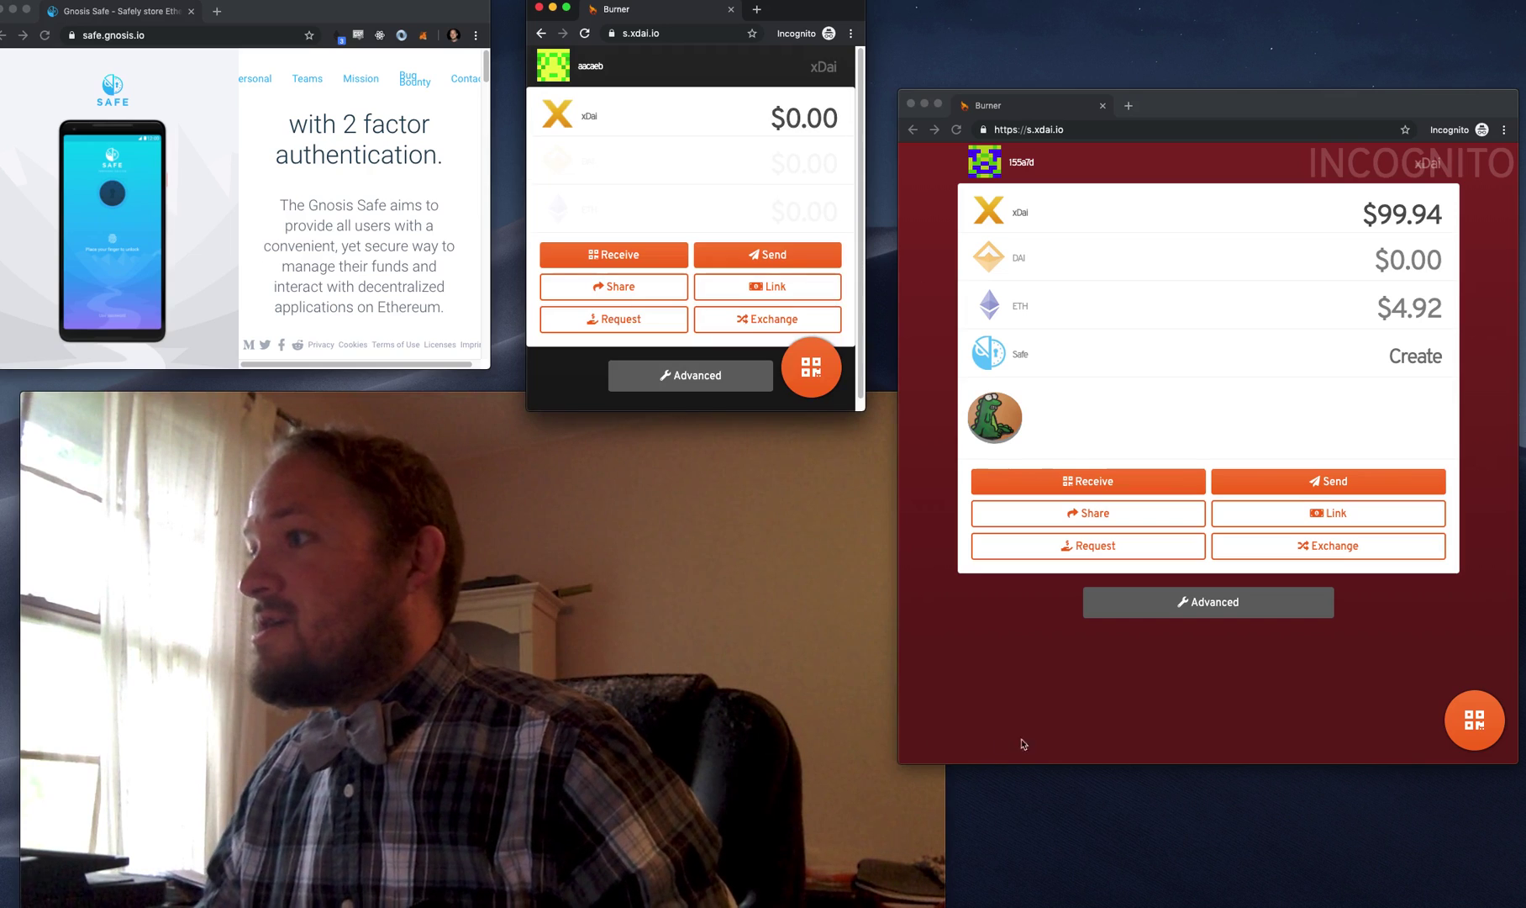
- Send $0.25 xDai from the incognito burner to the pasted burner address
click(1327, 492)
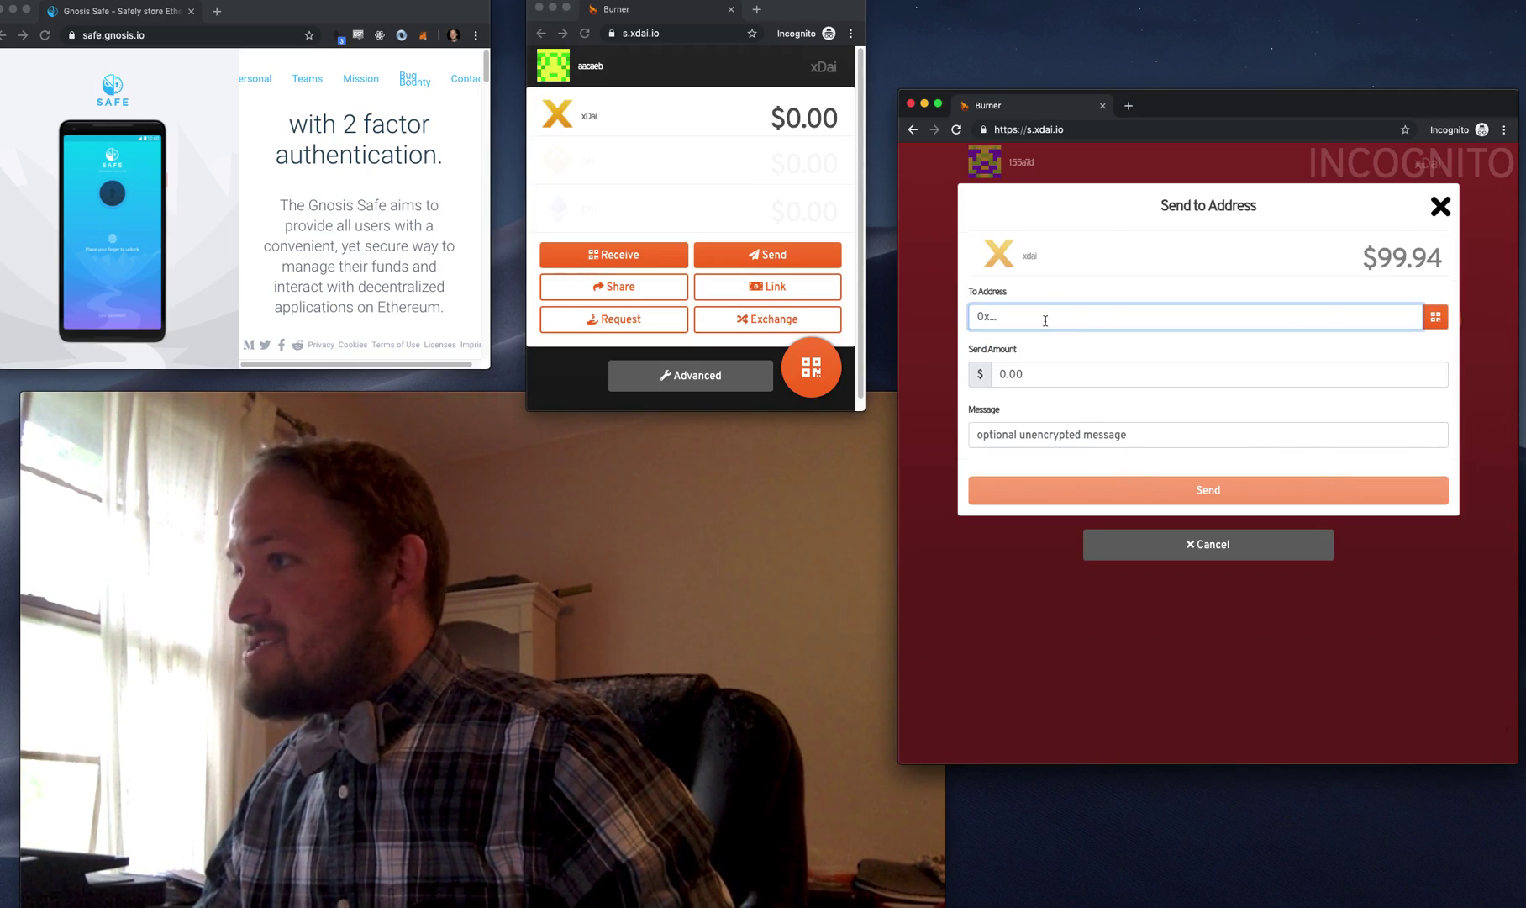
key(super+v)
text(0.)
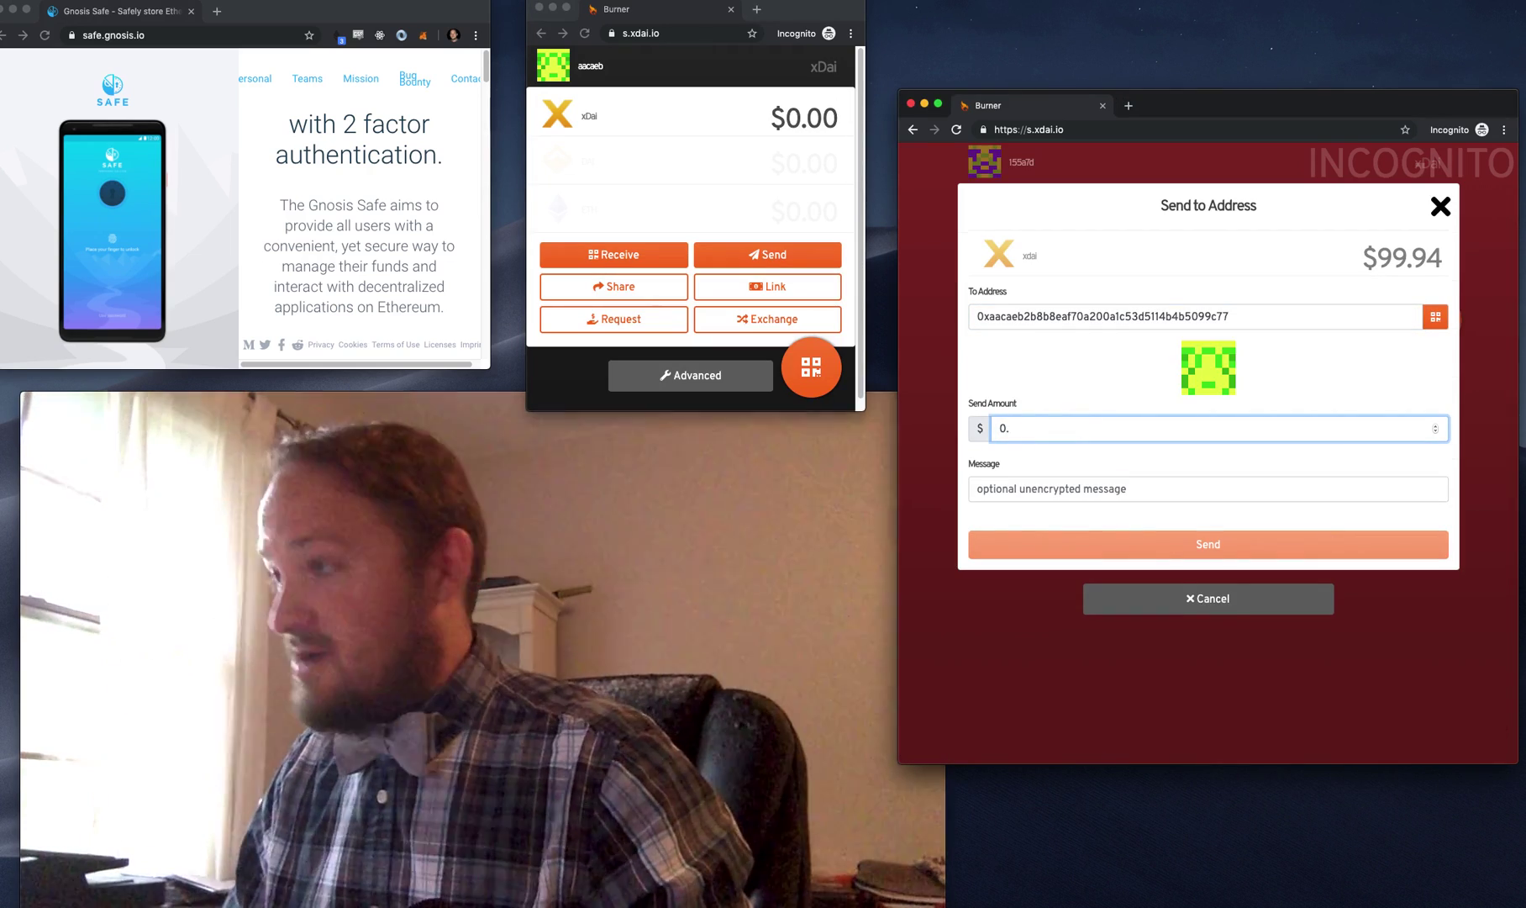
text(1)
key(BackSpace)
text(25)
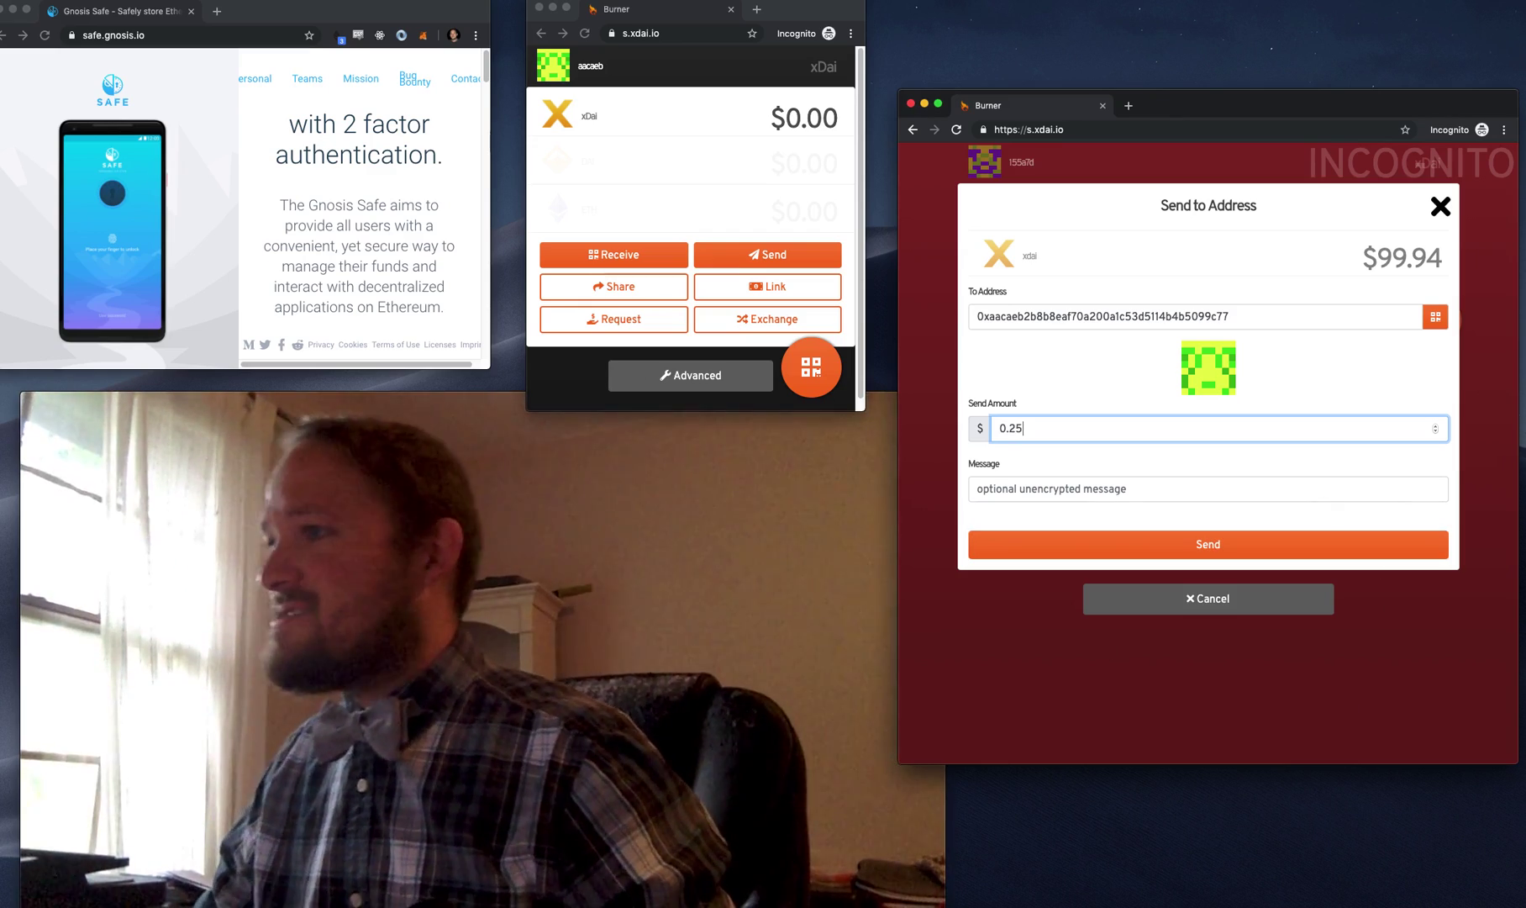
click(1420, 542)
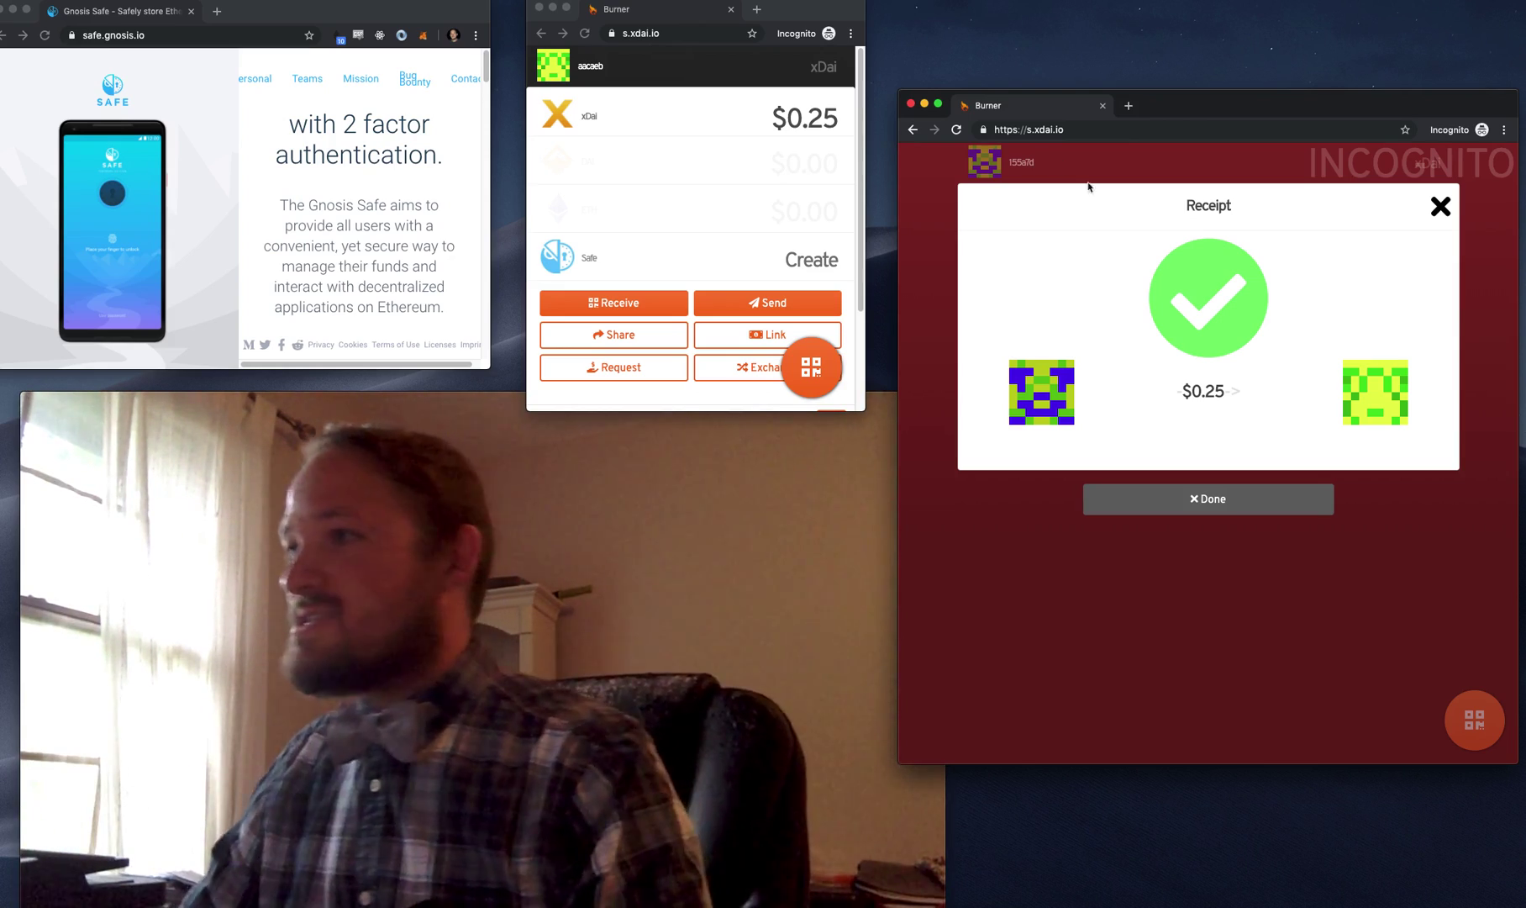
- Dismiss the payment receipt and create a Gnosis Safe on the $0.25 burner
click(1149, 736)
click(1252, 498)
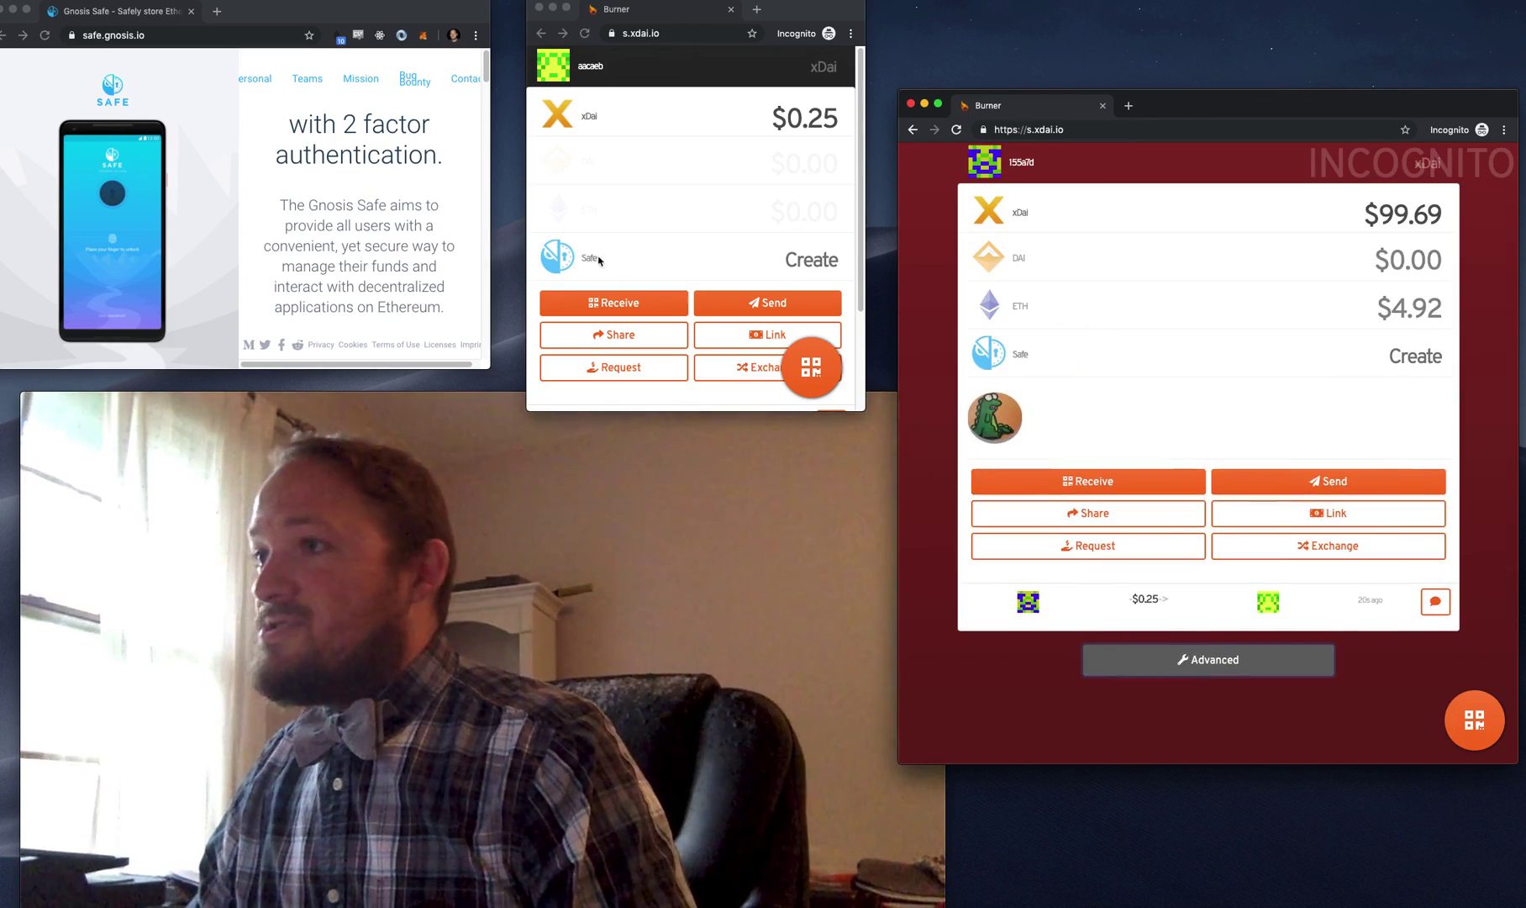
click(697, 262)
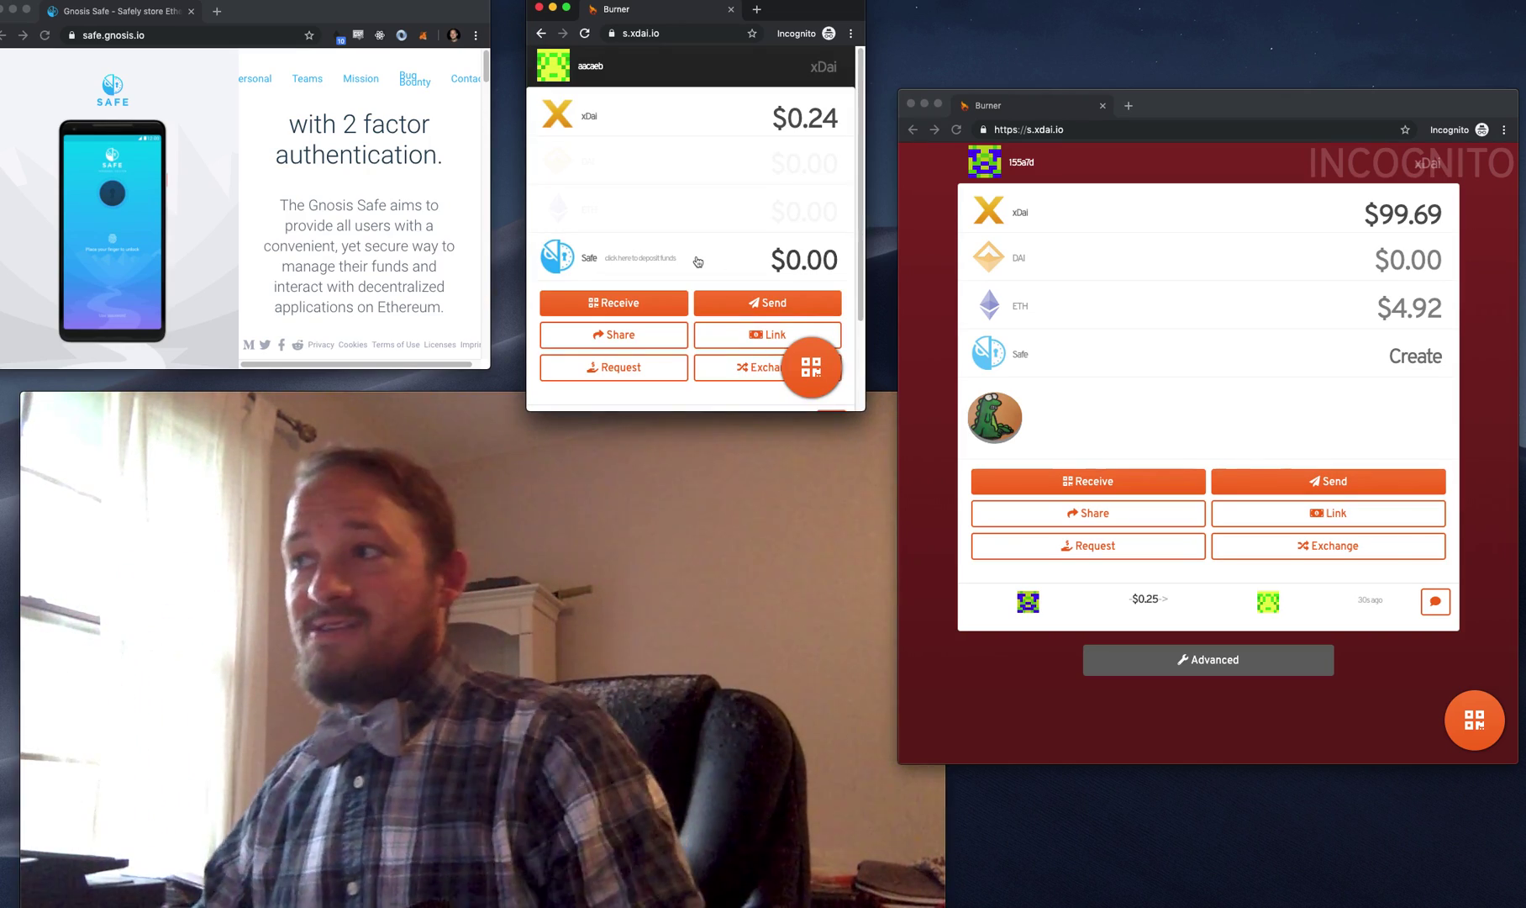
mouse_move(431, 880)
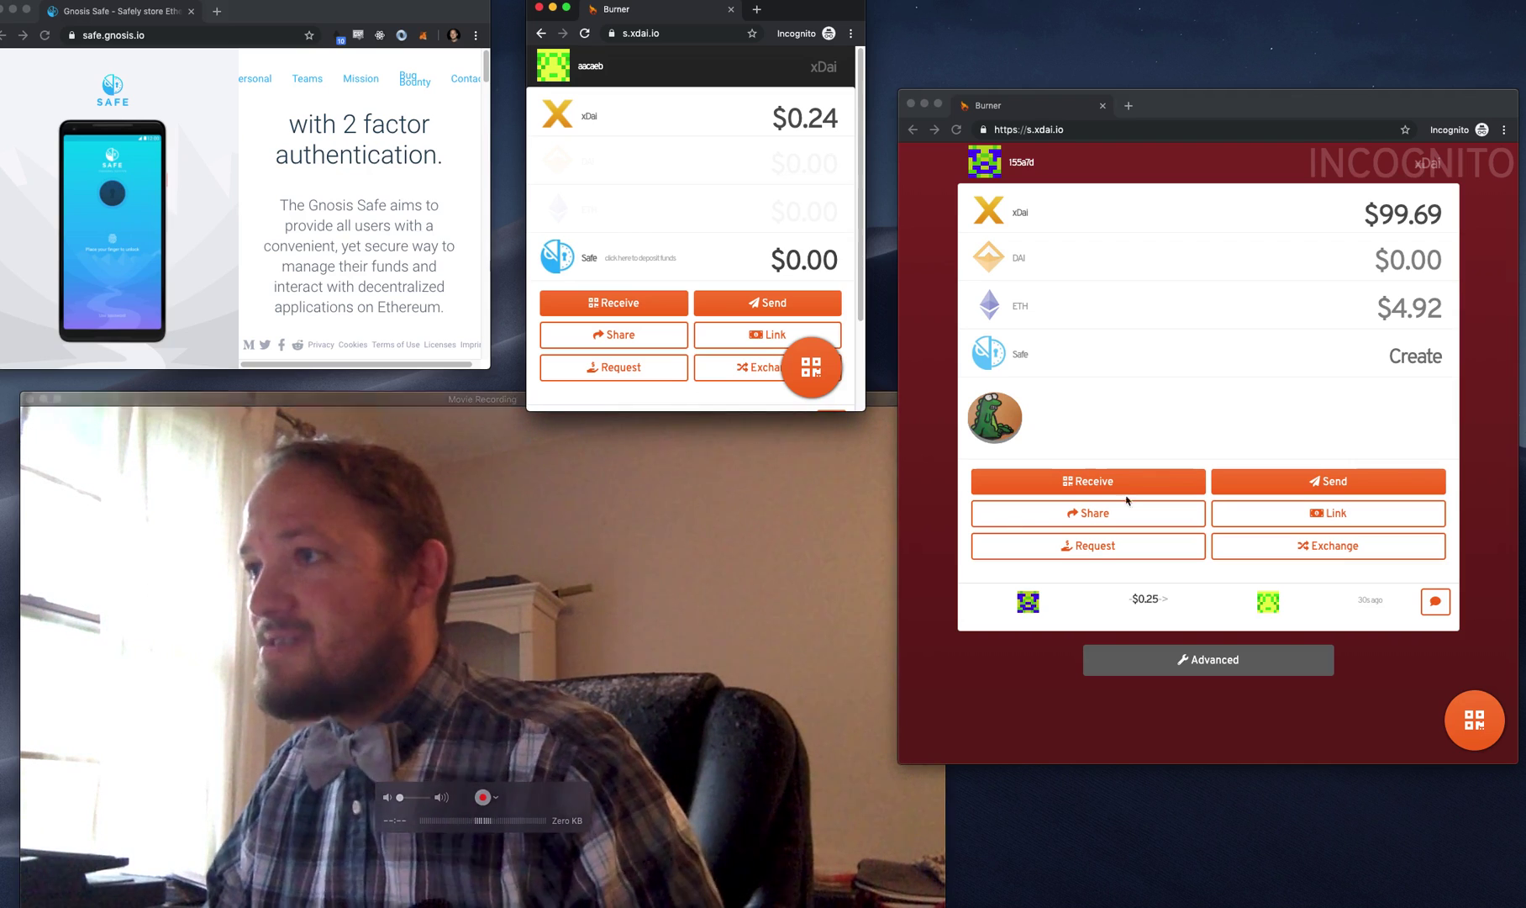
- Deposit $0.10 xDai from the burner into its new Safe and close the receipt
click(679, 257)
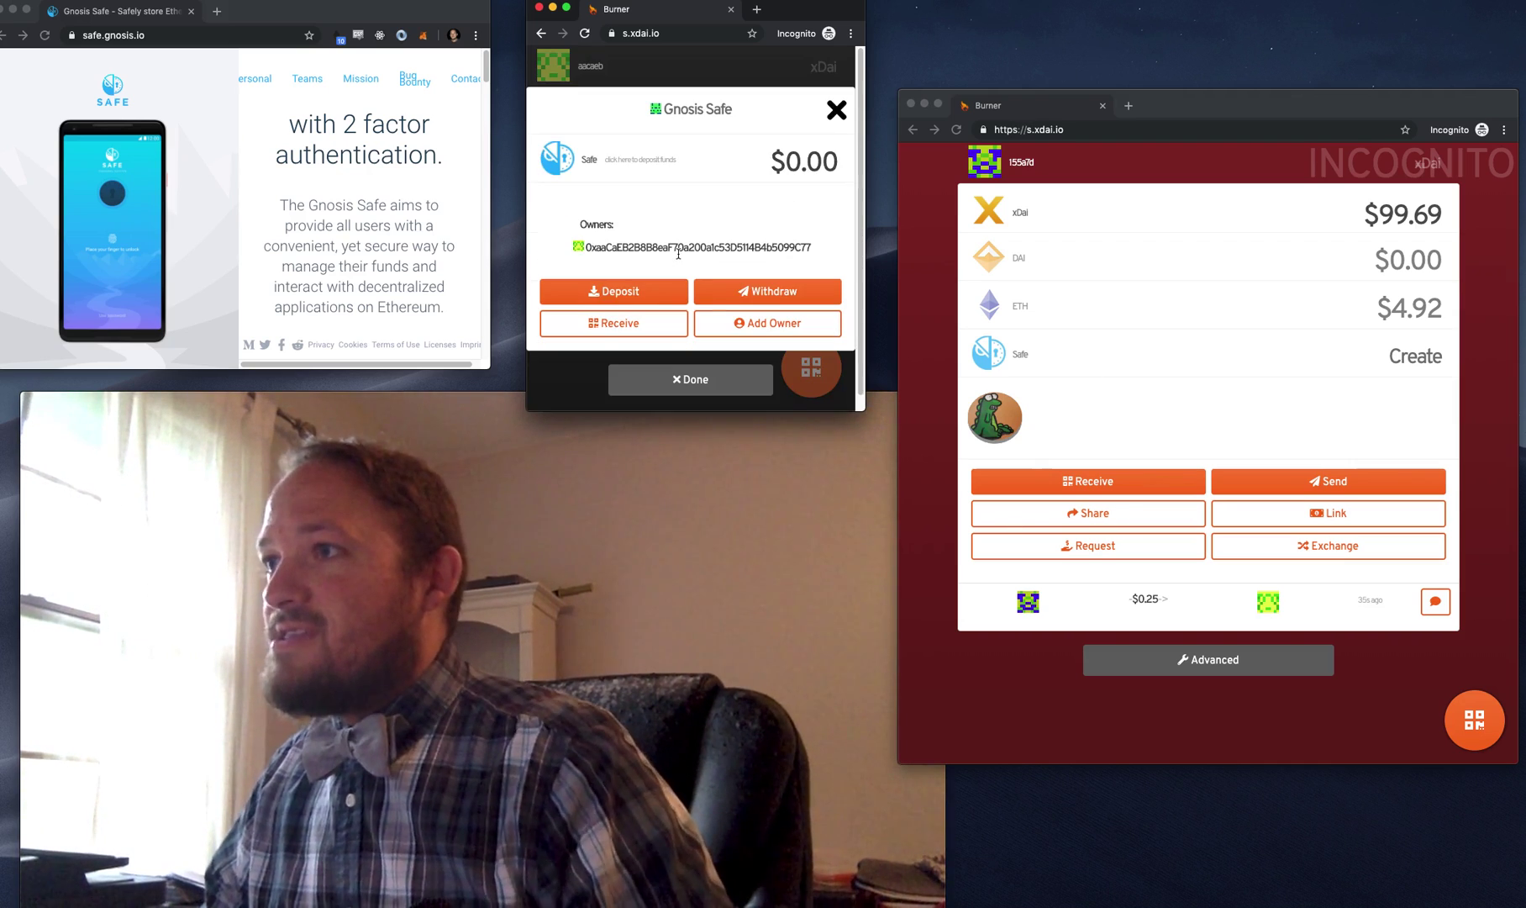
click(622, 292)
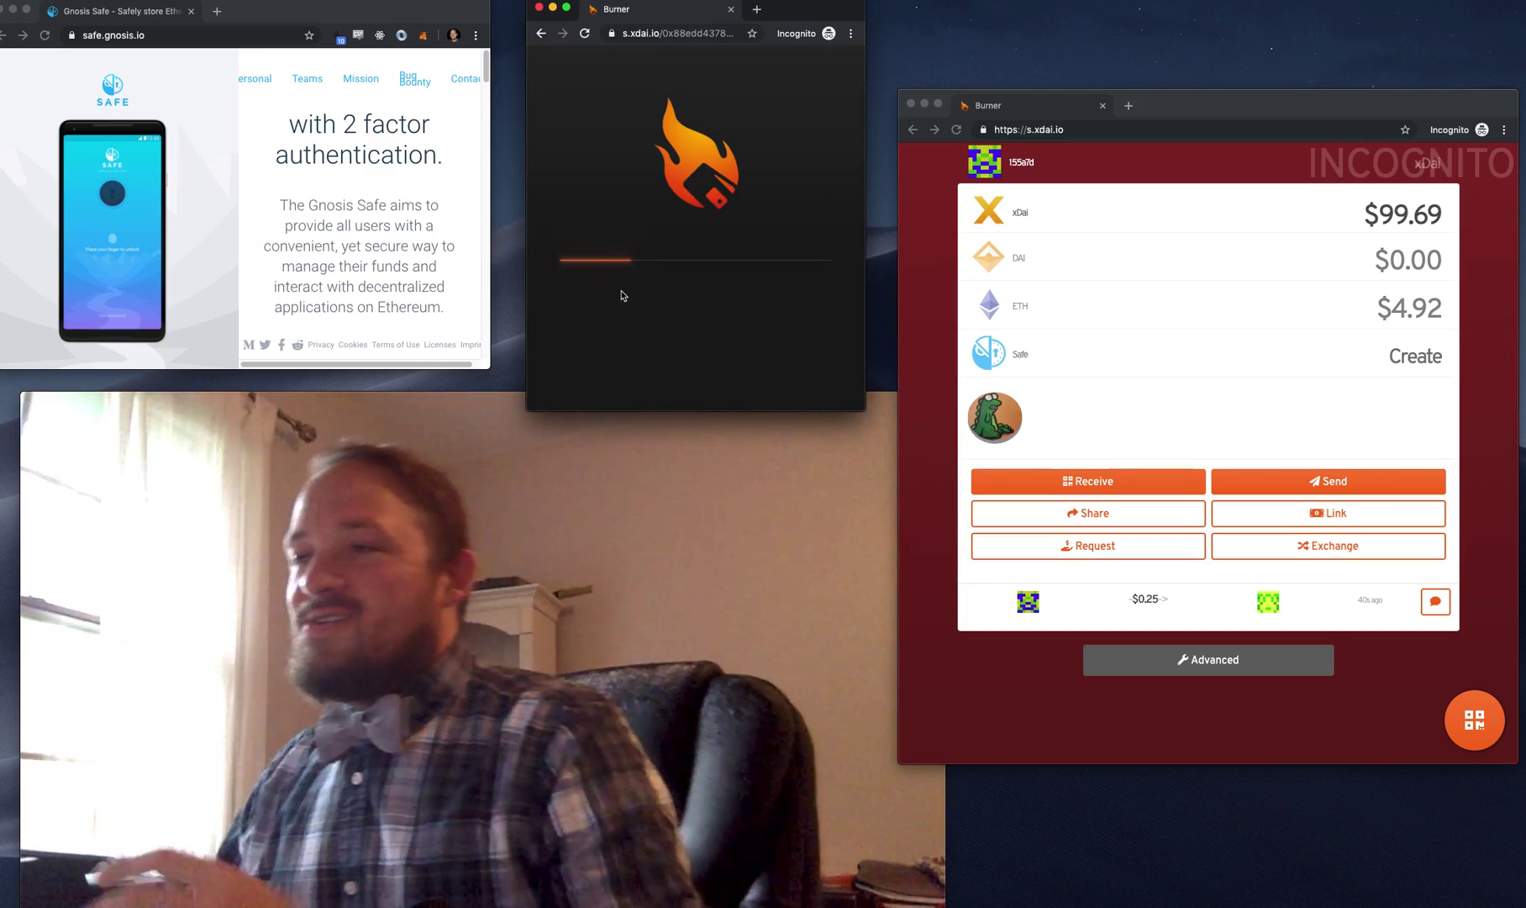
text(0.1)
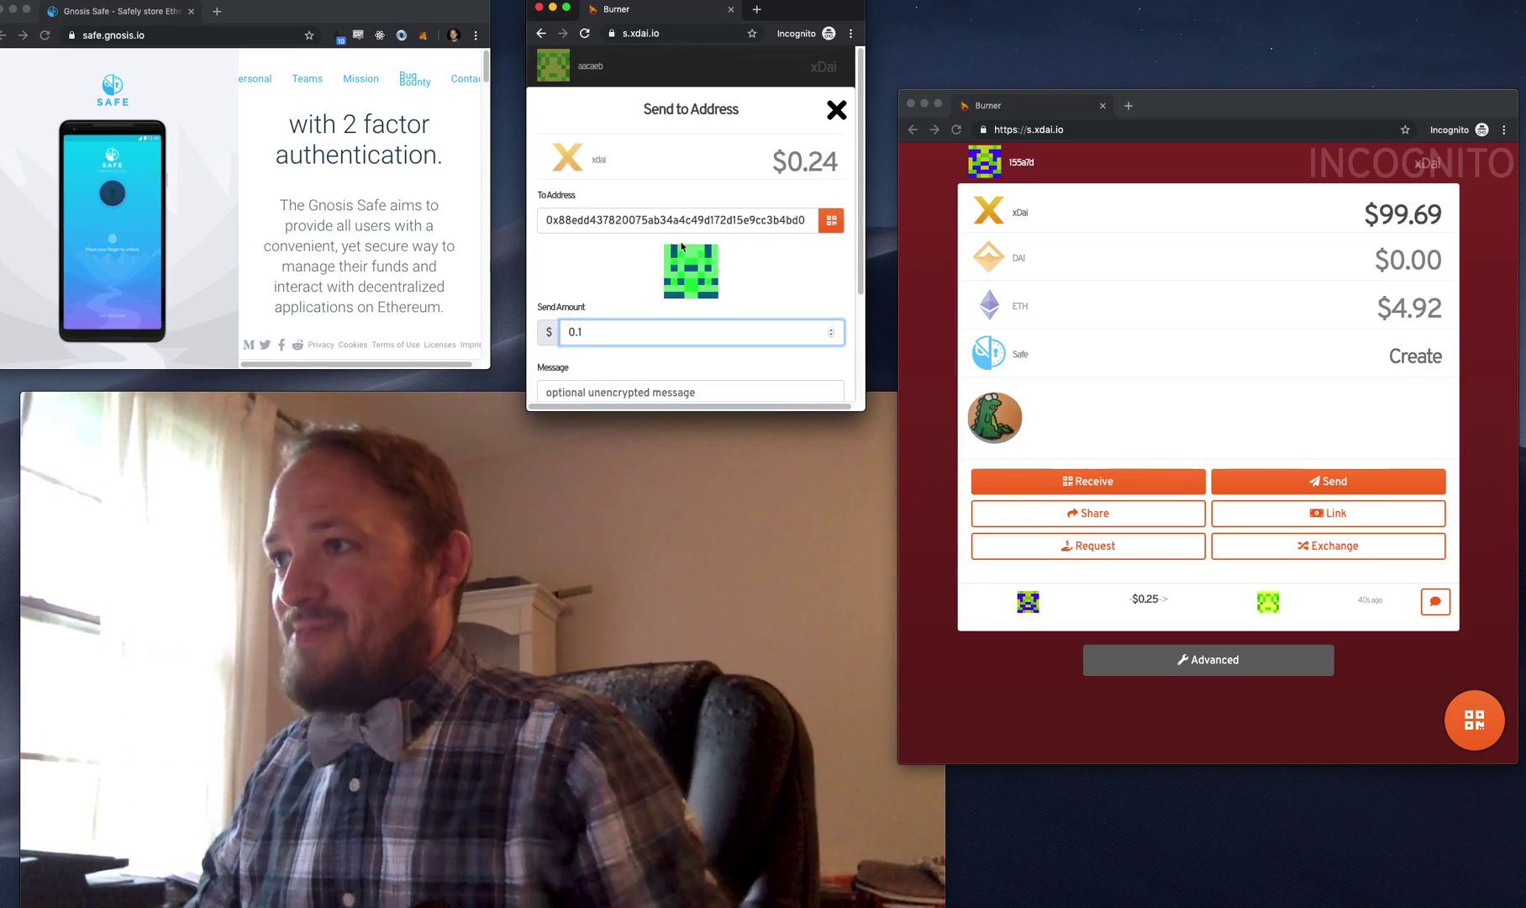
scroll(642, 305, down, 3)
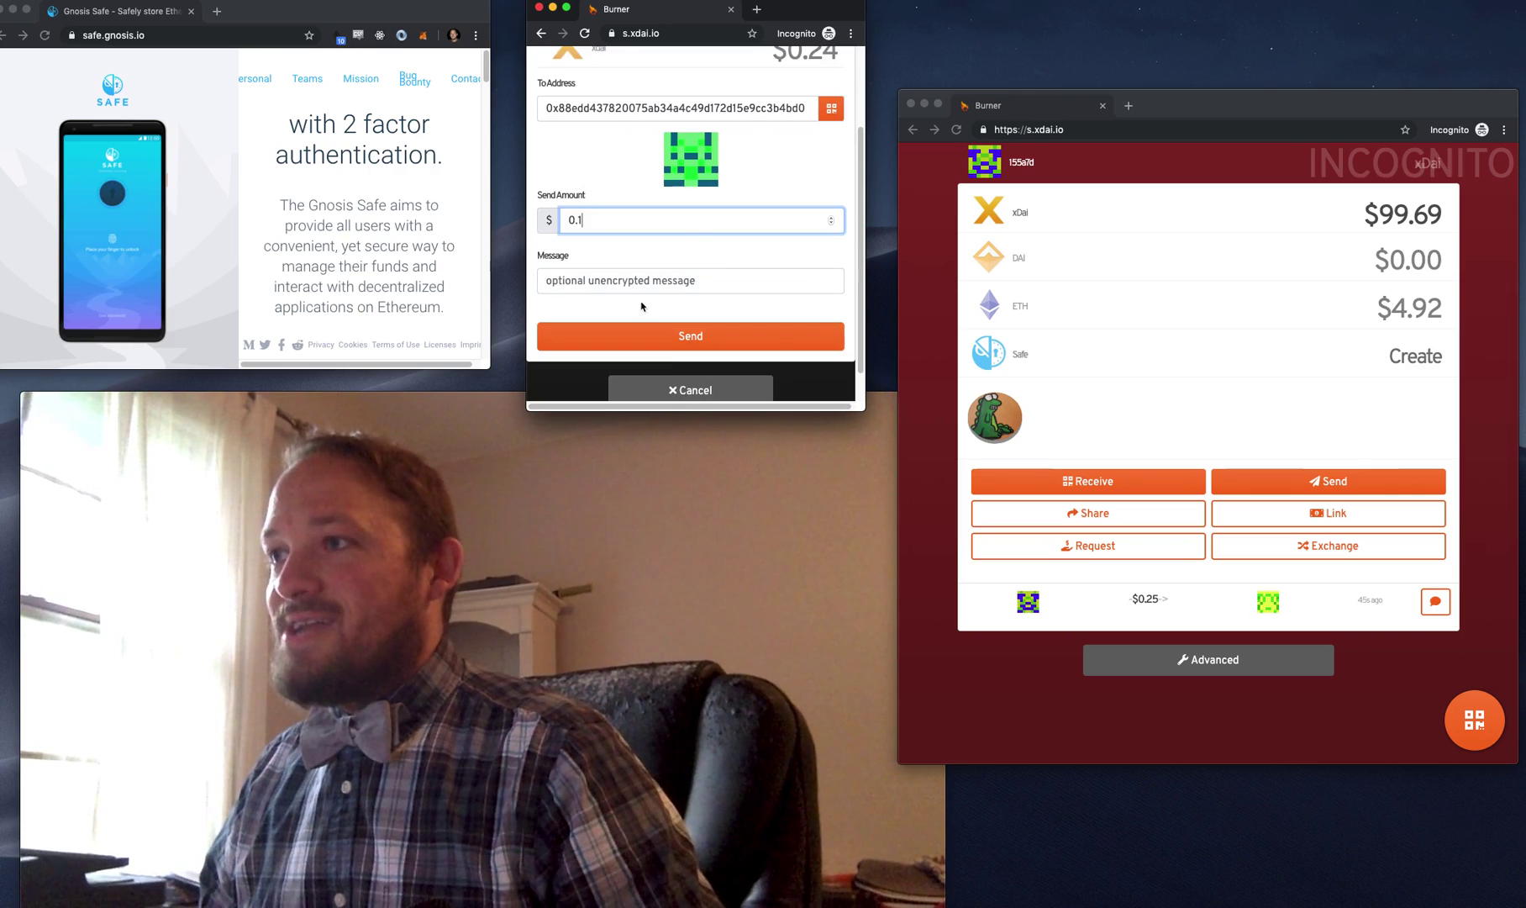
click(674, 339)
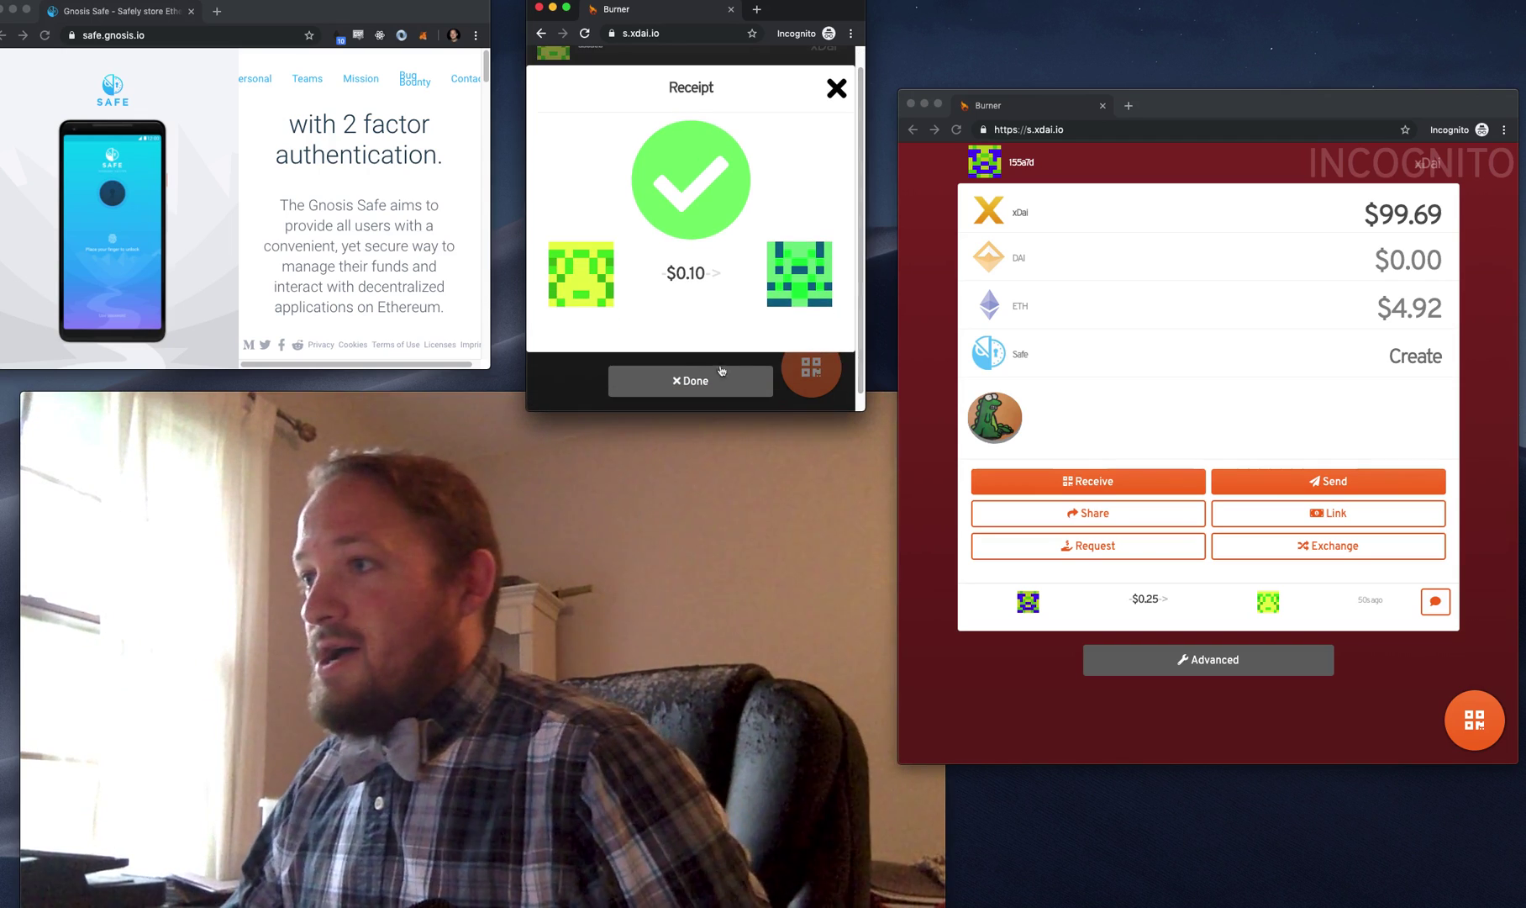
click(680, 385)
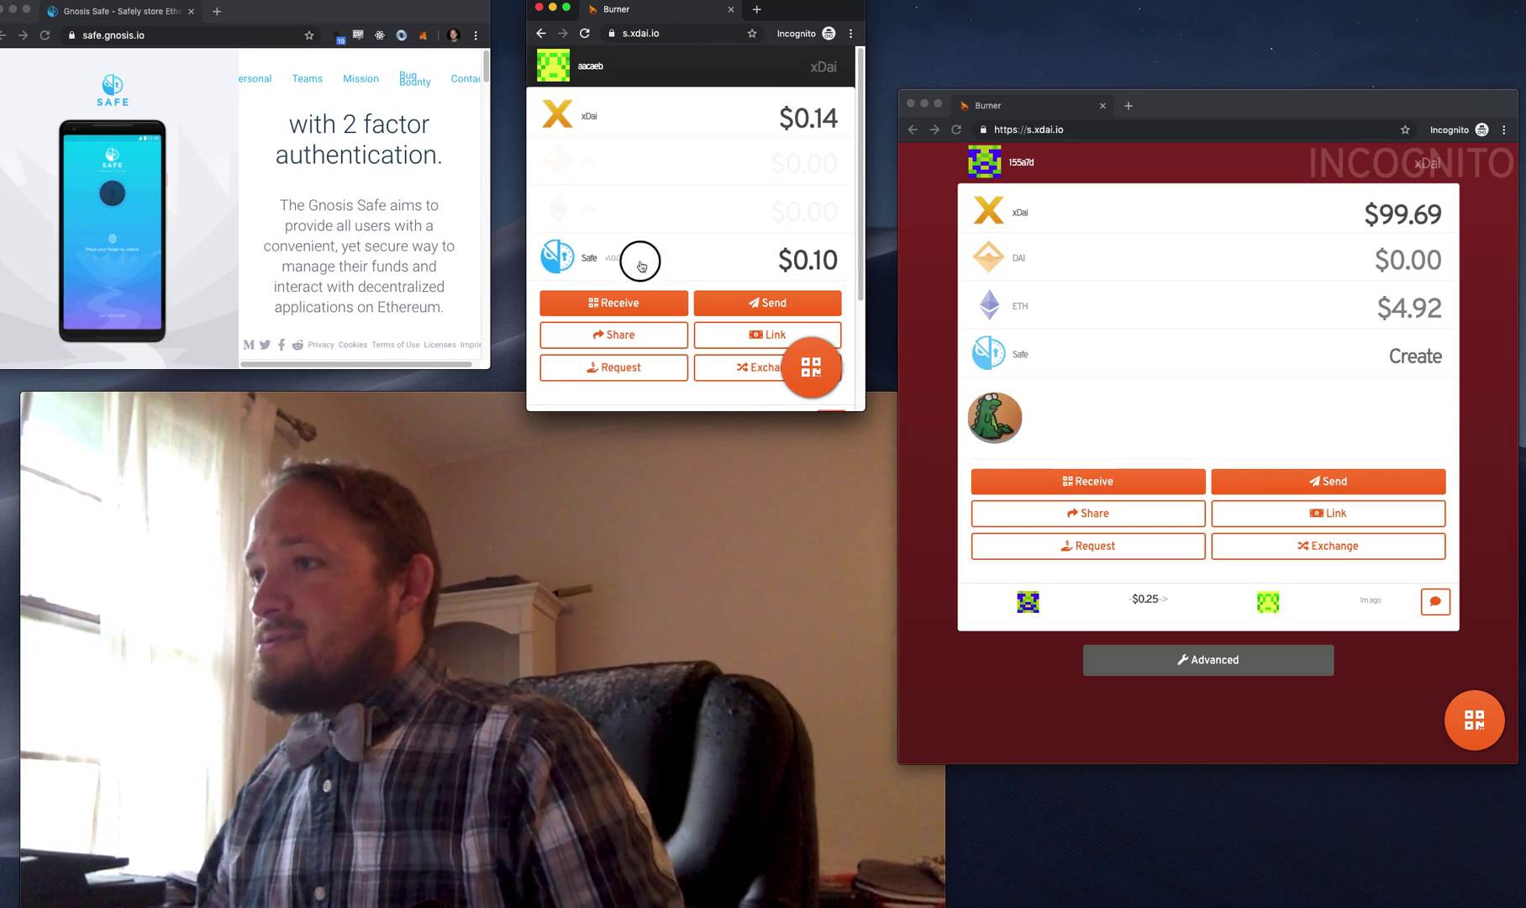
click(640, 266)
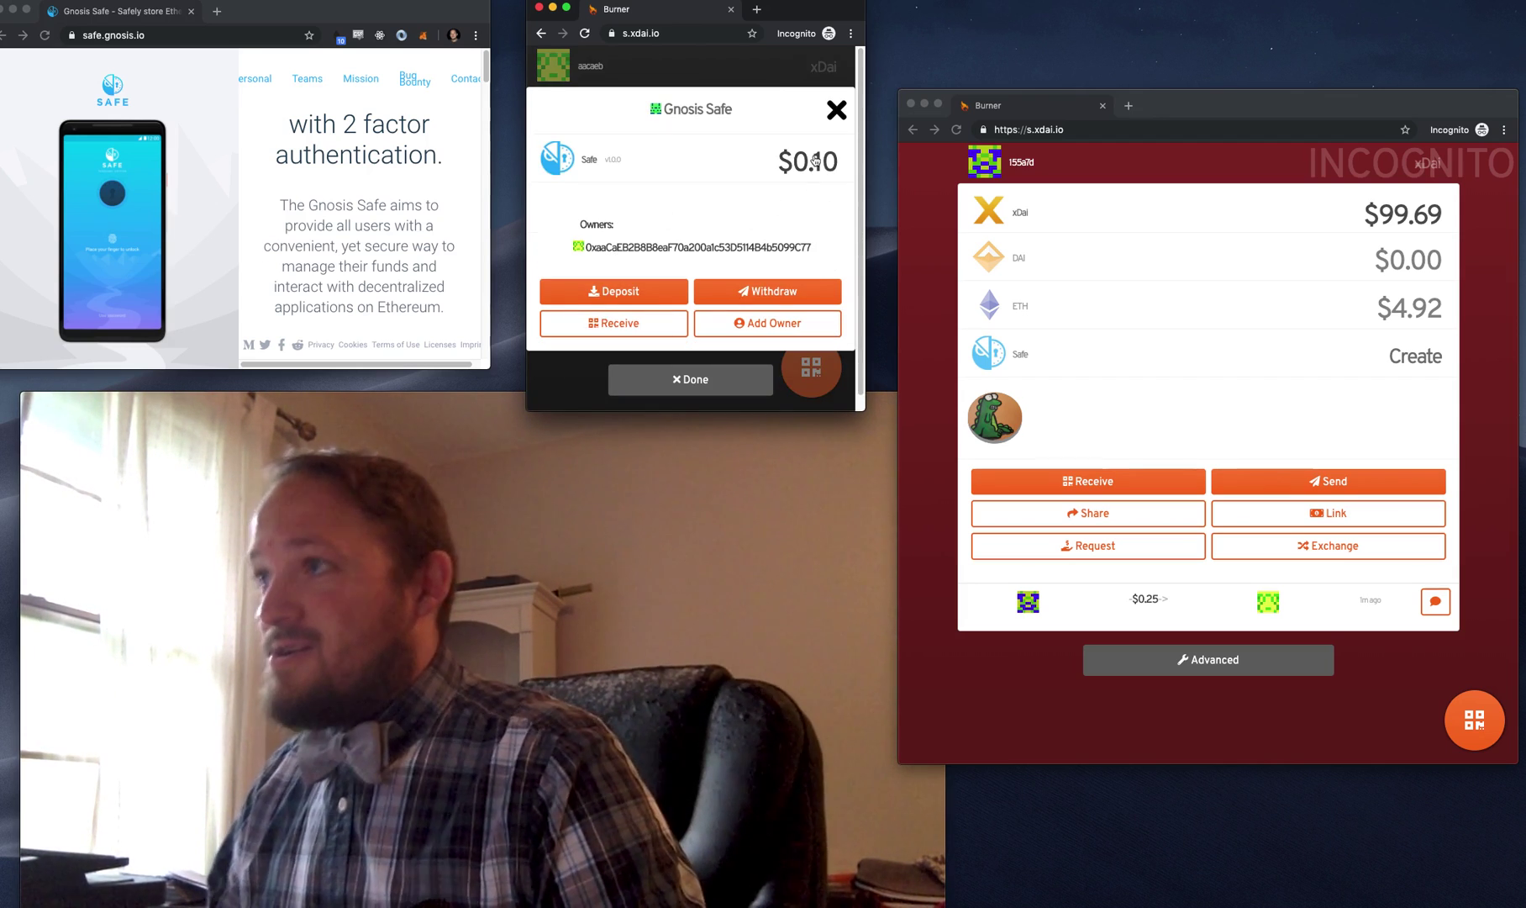
click(790, 292)
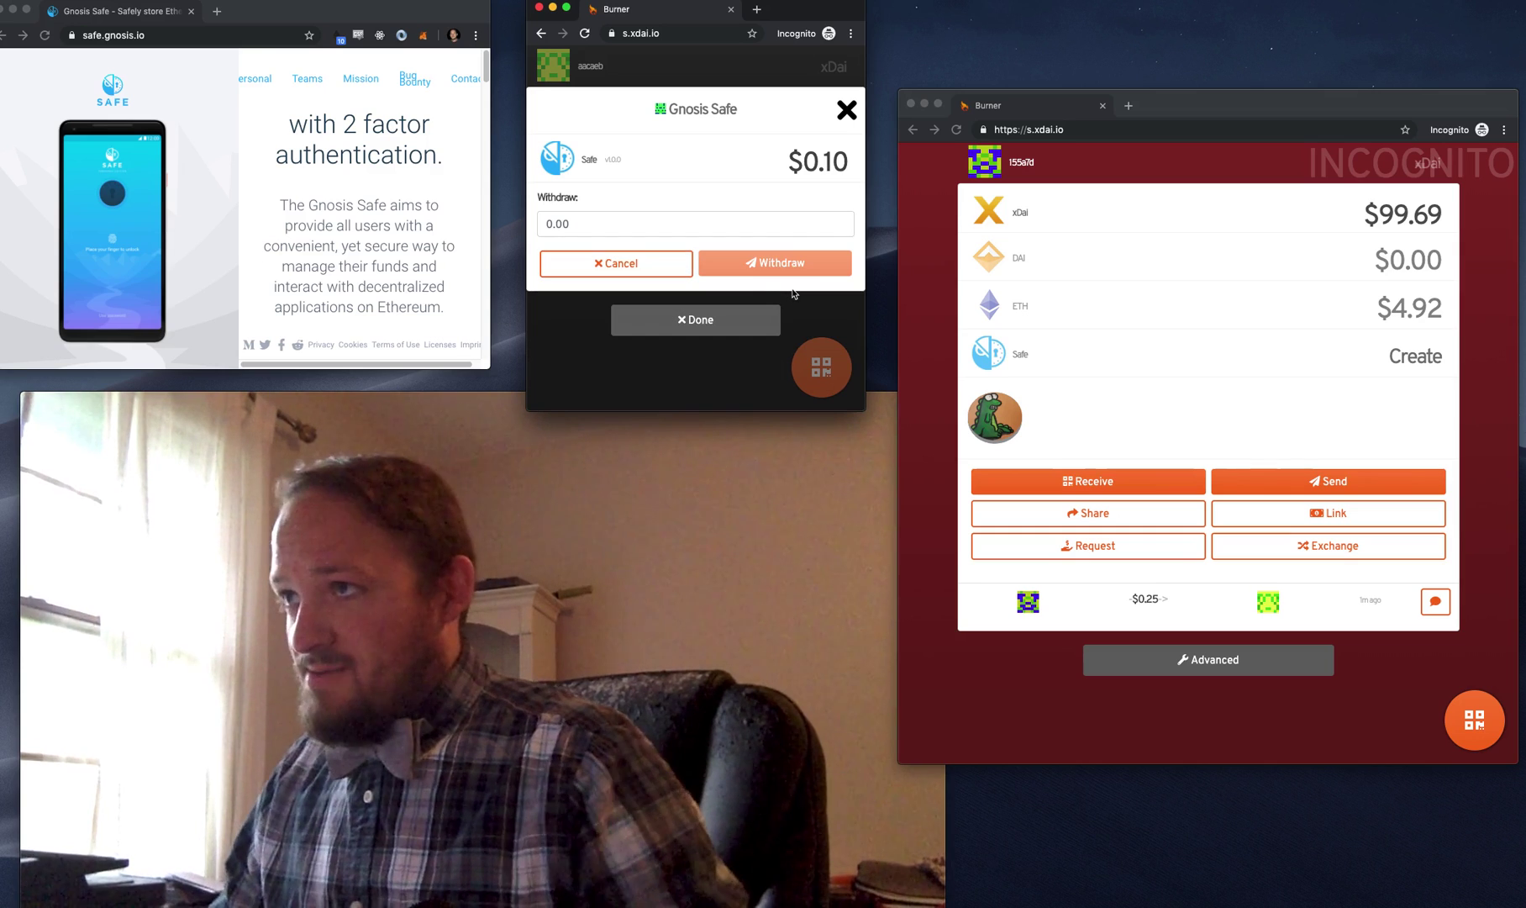
click(566, 222)
text(0.02)
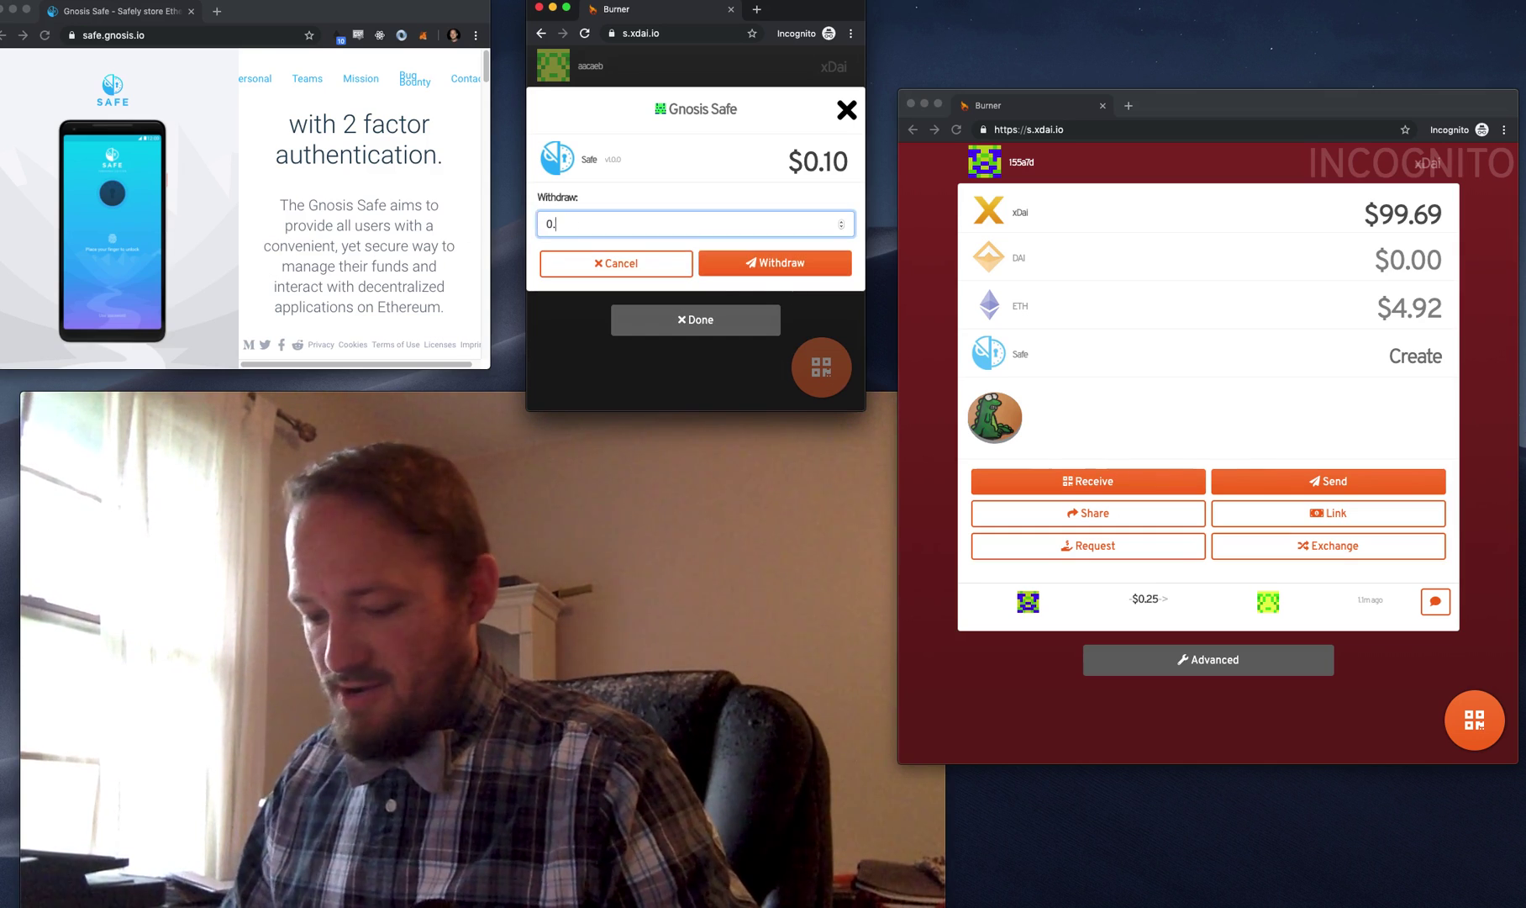
click(756, 263)
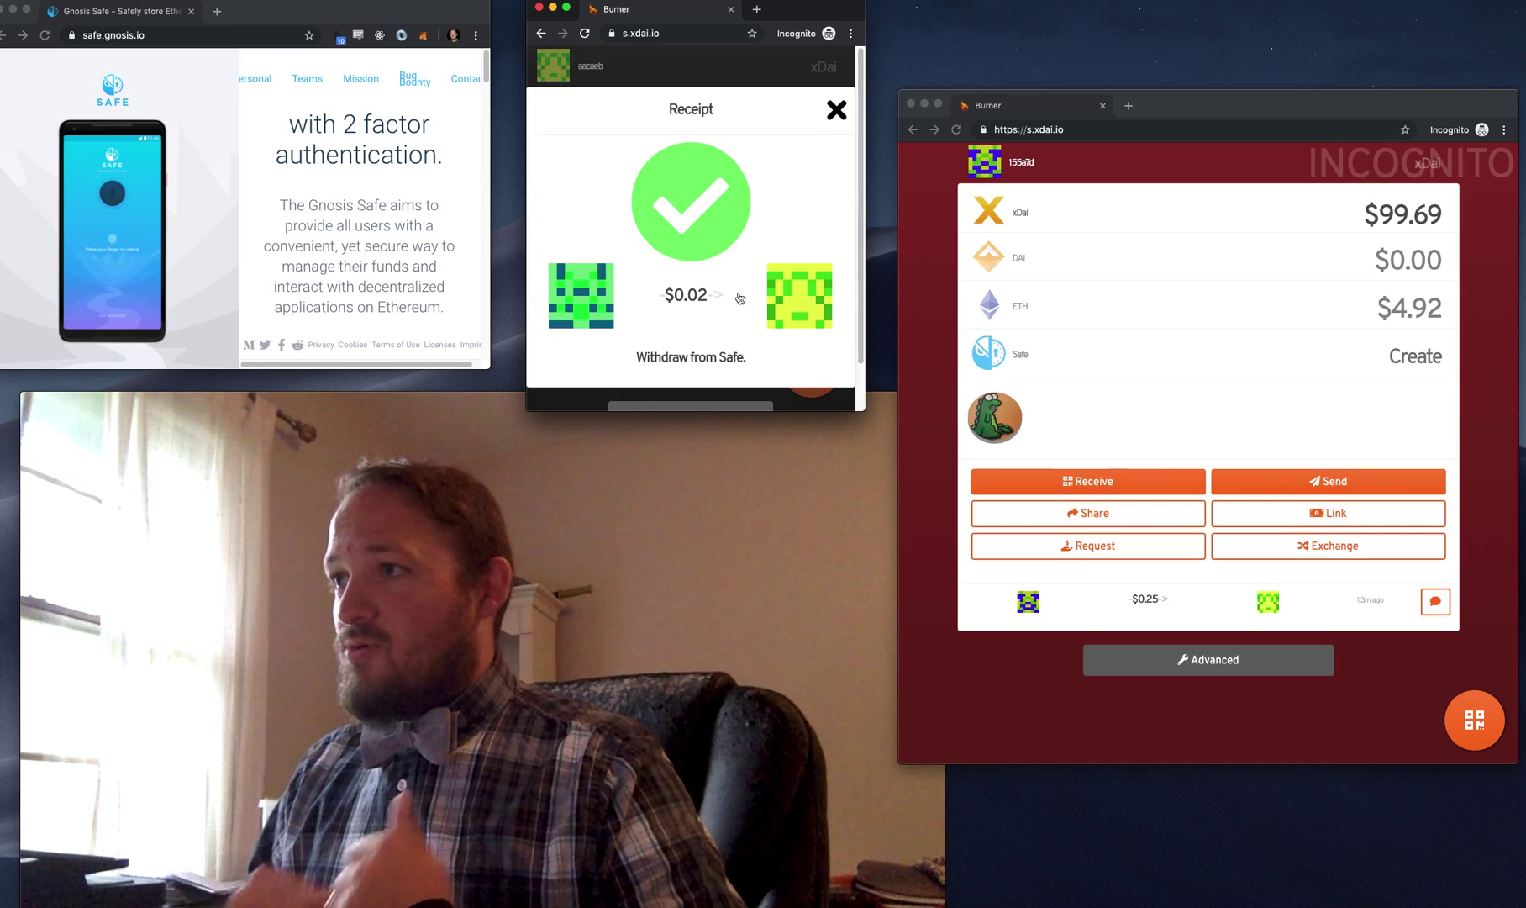
click(666, 388)
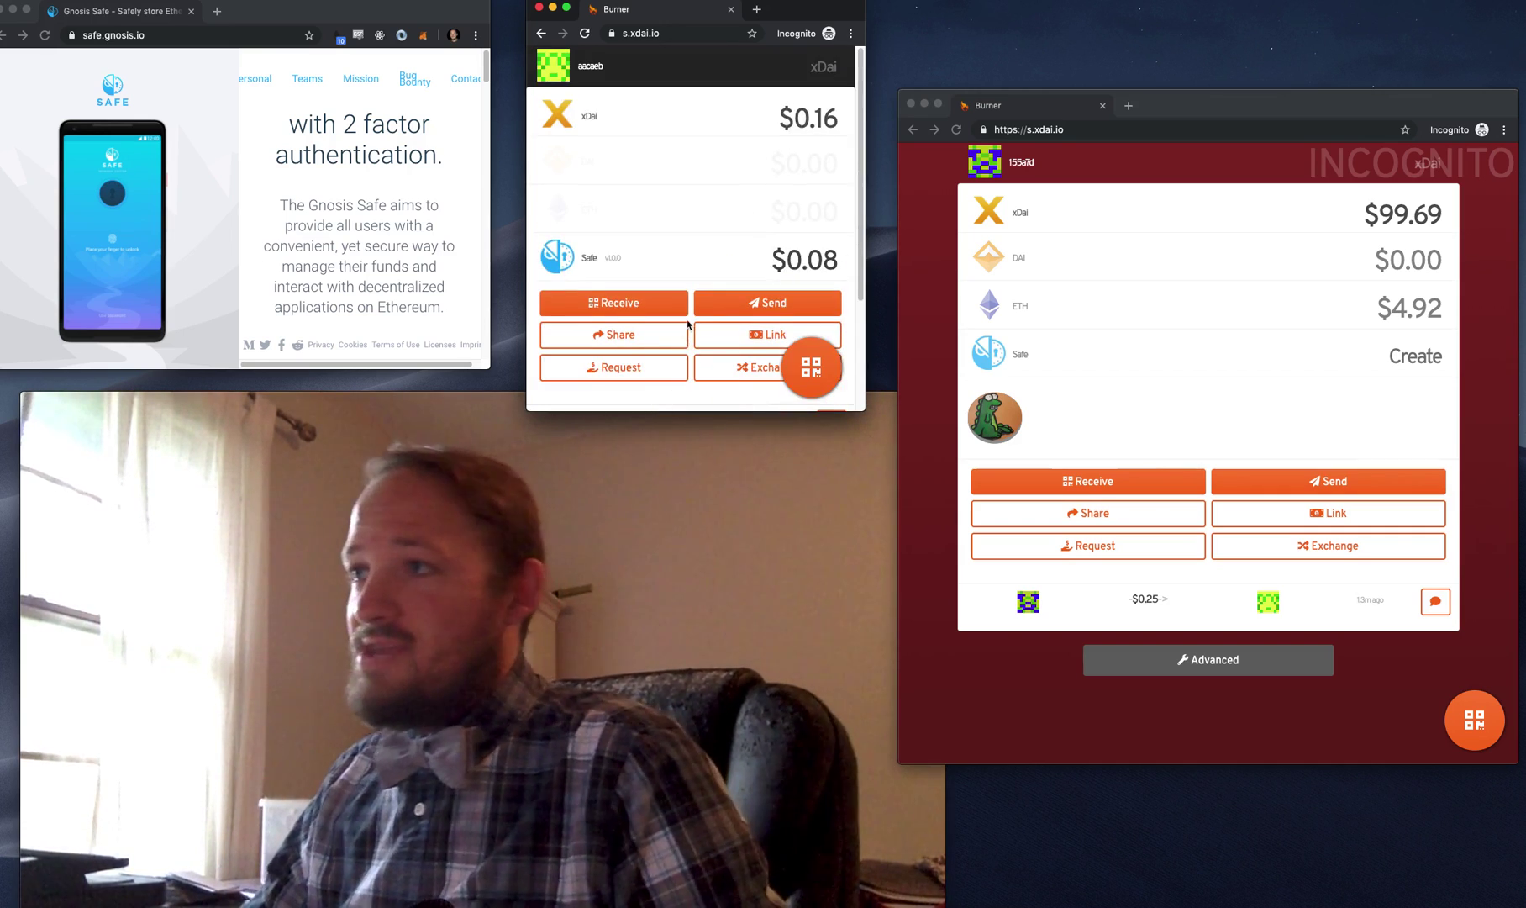
- Open the first wallet's Safe details, showing the $0.08 balance and one owner
scroll(688, 325, down, 3)
scroll(693, 308, up, 3)
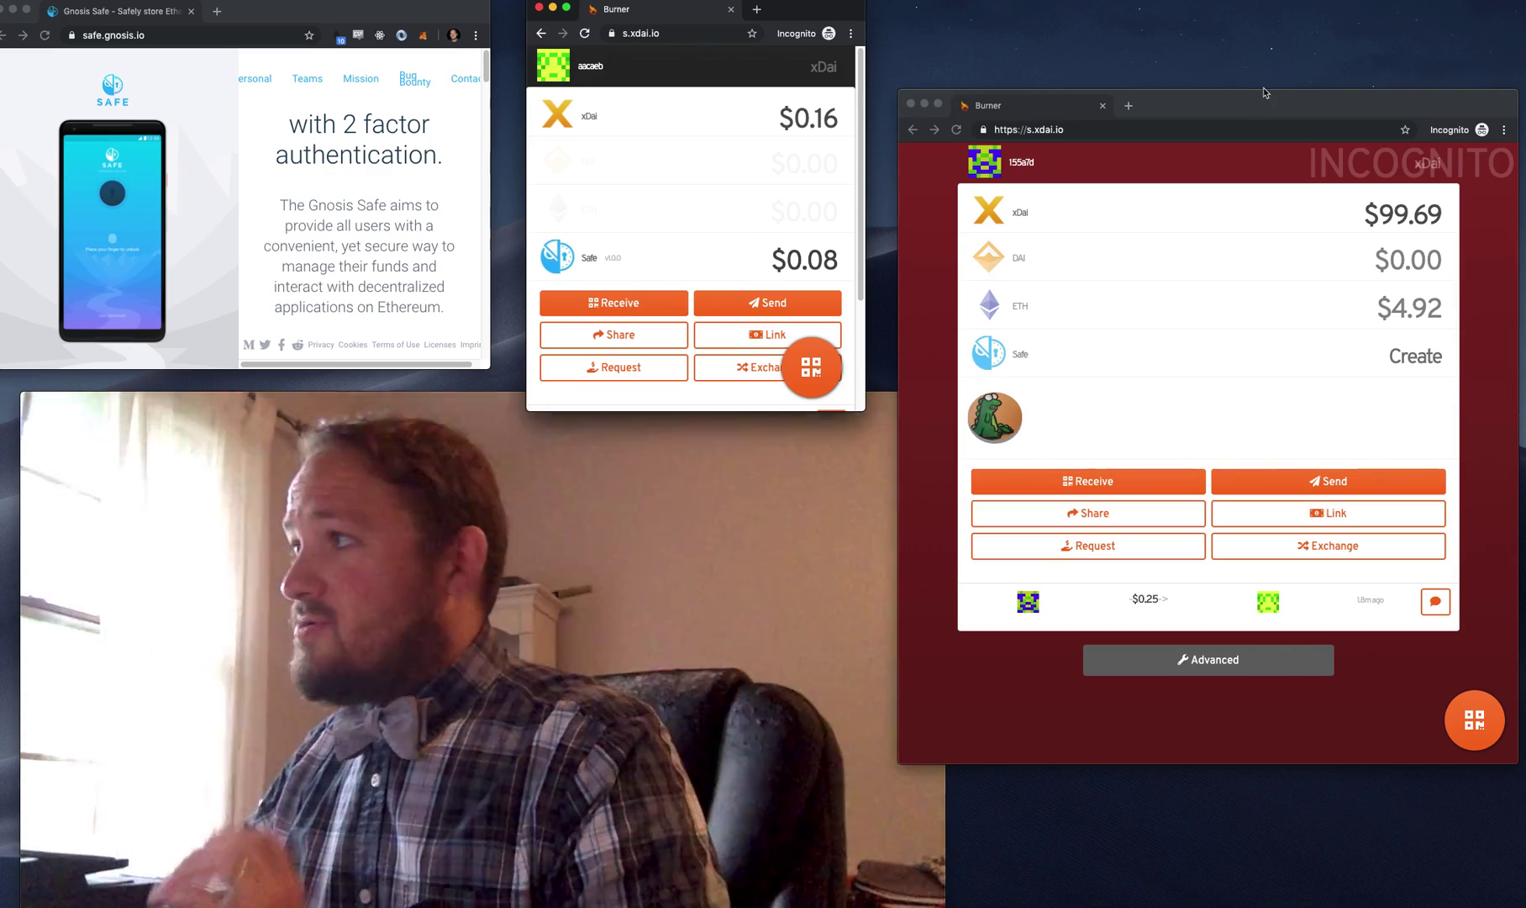
mouse_move(1260, 105)
mouse_down()
mouse_move(1308, 110)
mouse_move(1256, 94)
mouse_up()
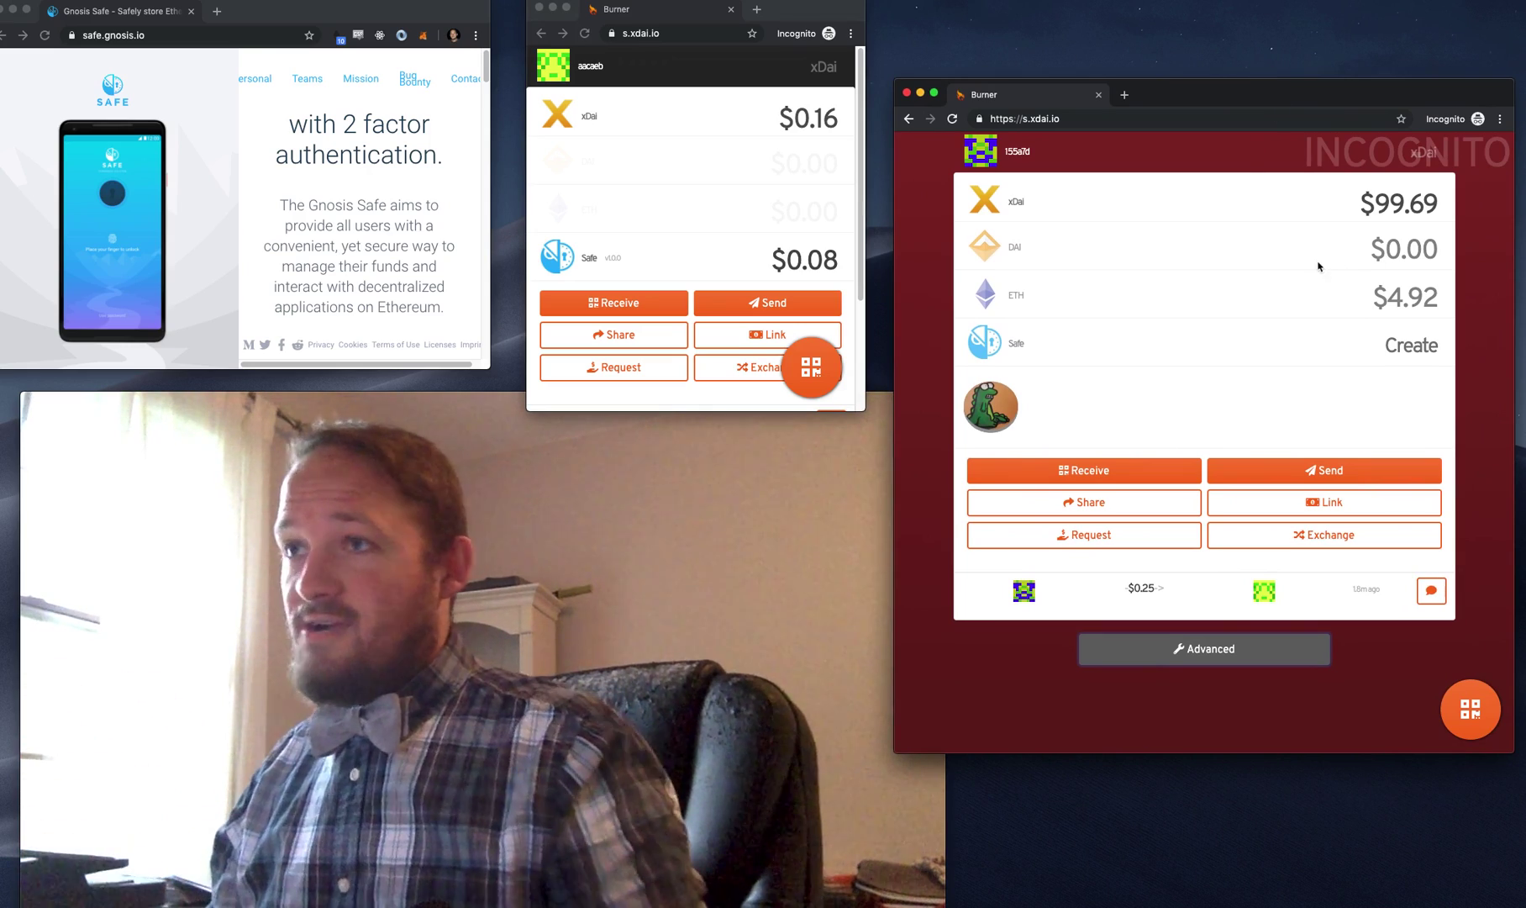
click(710, 263)
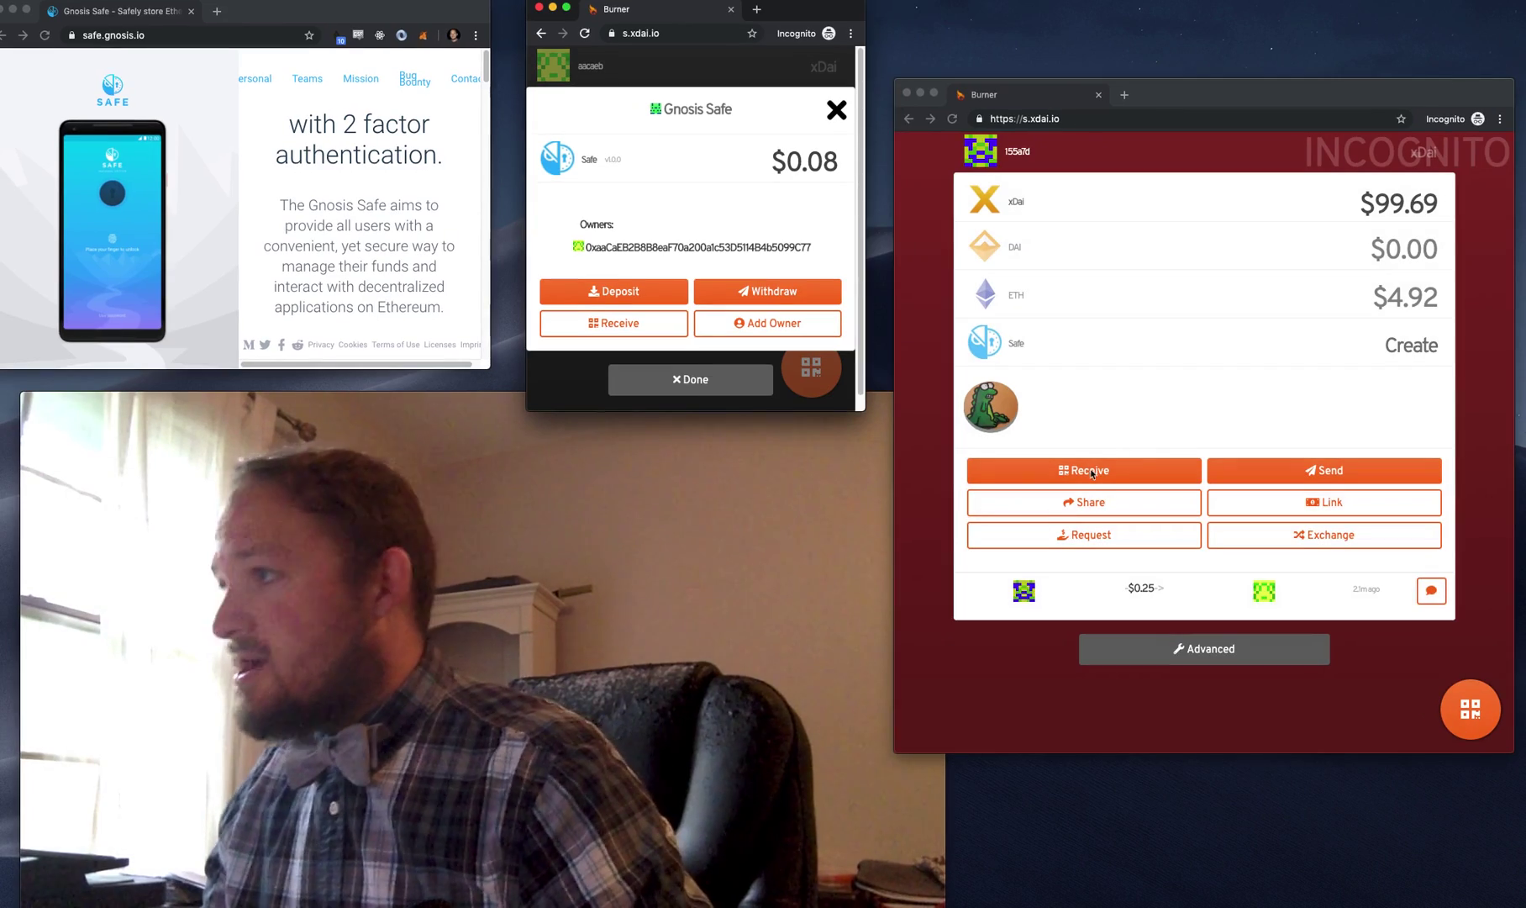
- Copy the incognito wallet's receiving address
click(1084, 476)
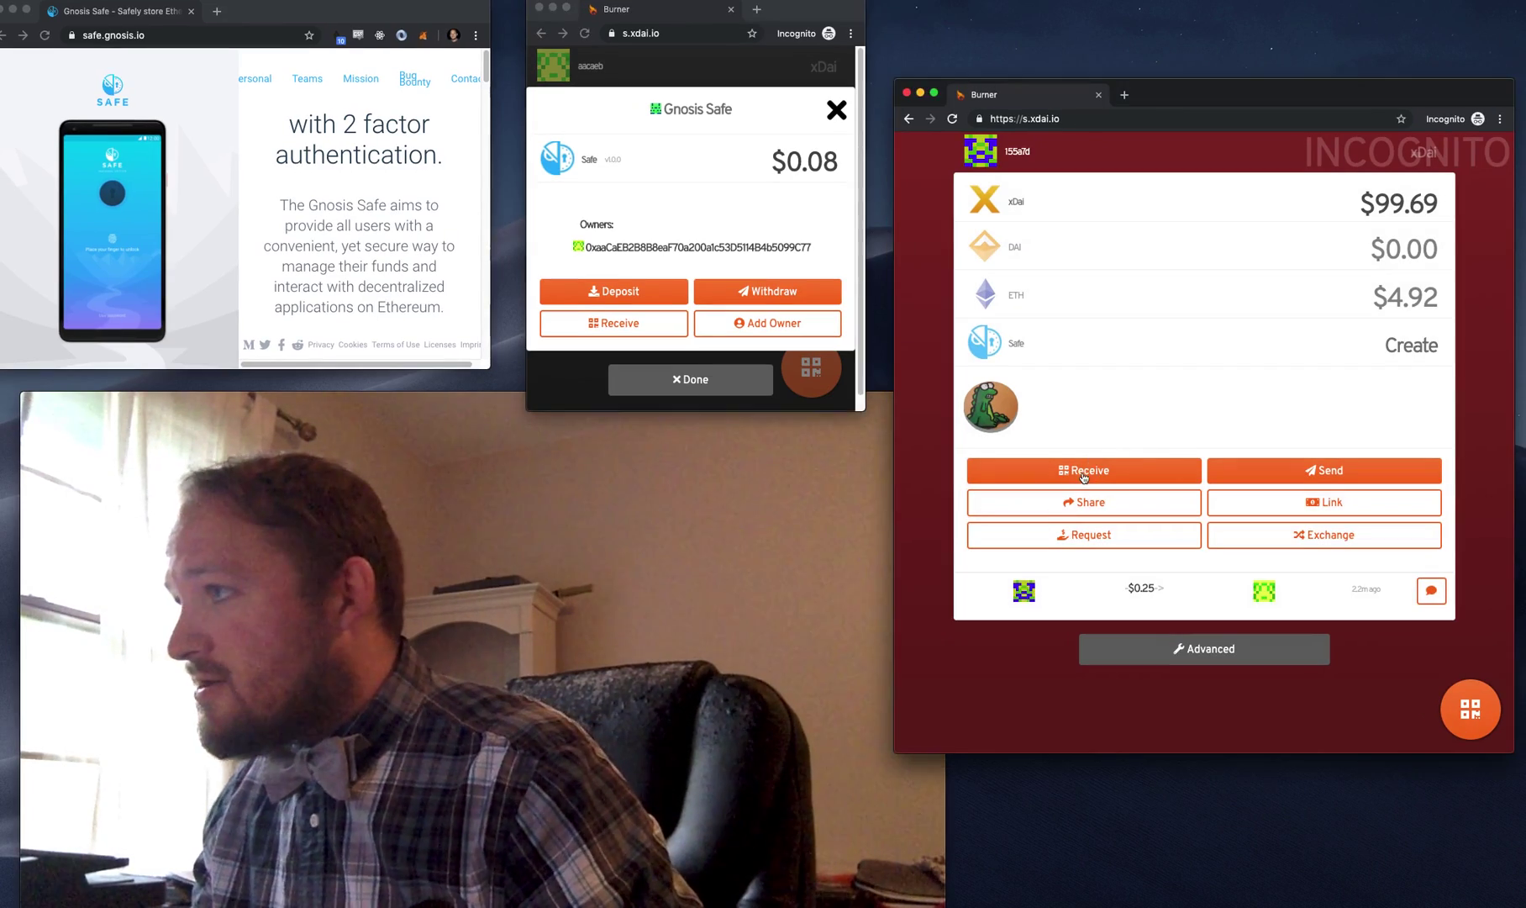
click(1084, 470)
click(1431, 194)
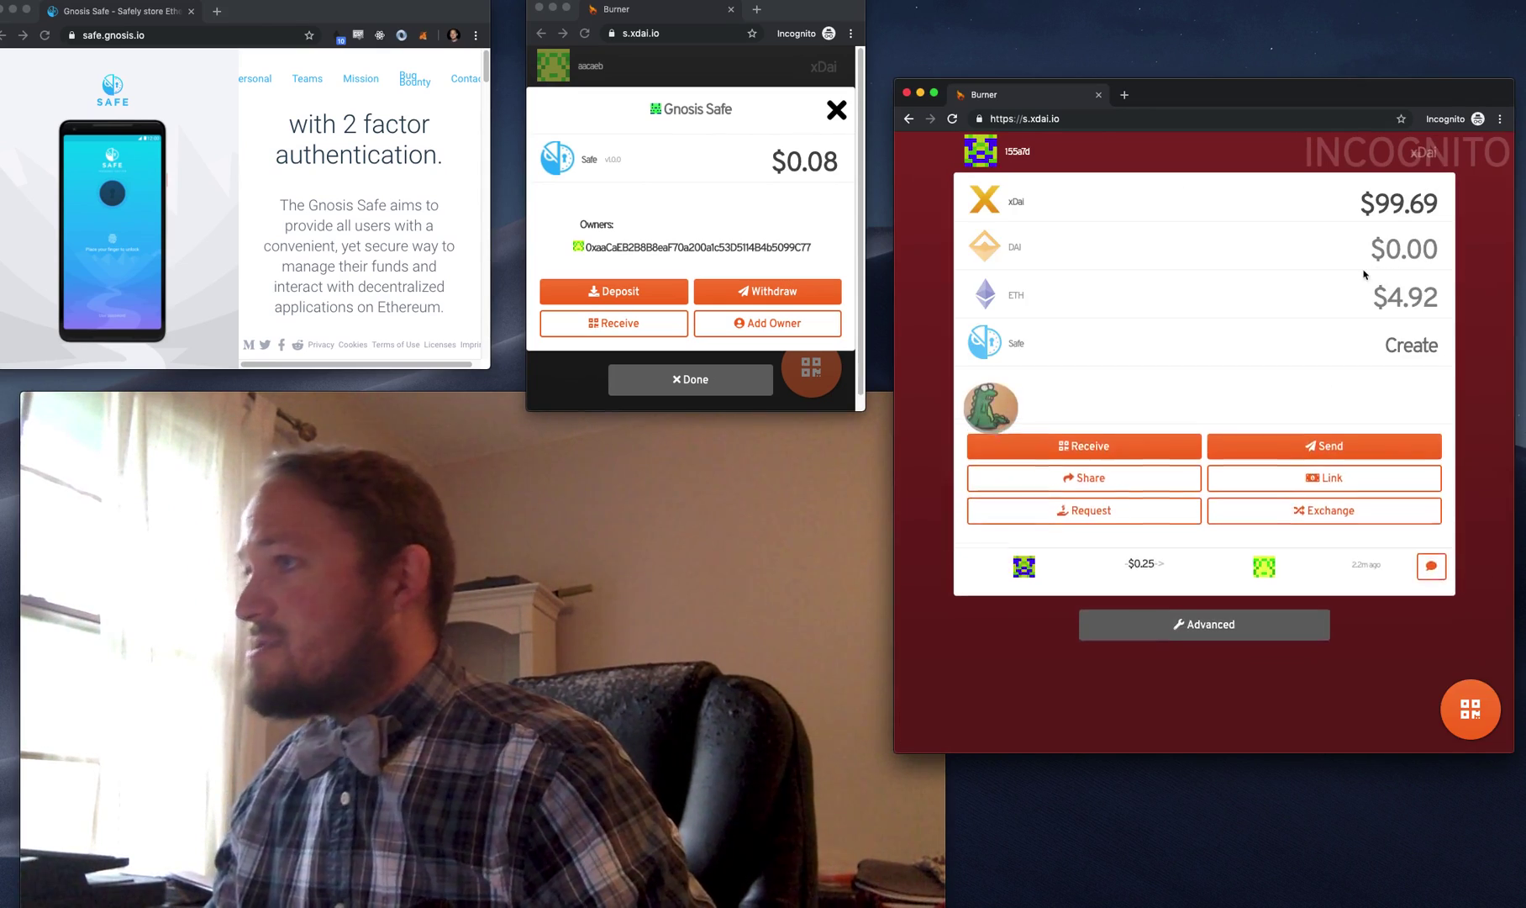
- Add the pasted incognito address as a new owner of the first wallet's Safe
click(720, 328)
click(721, 334)
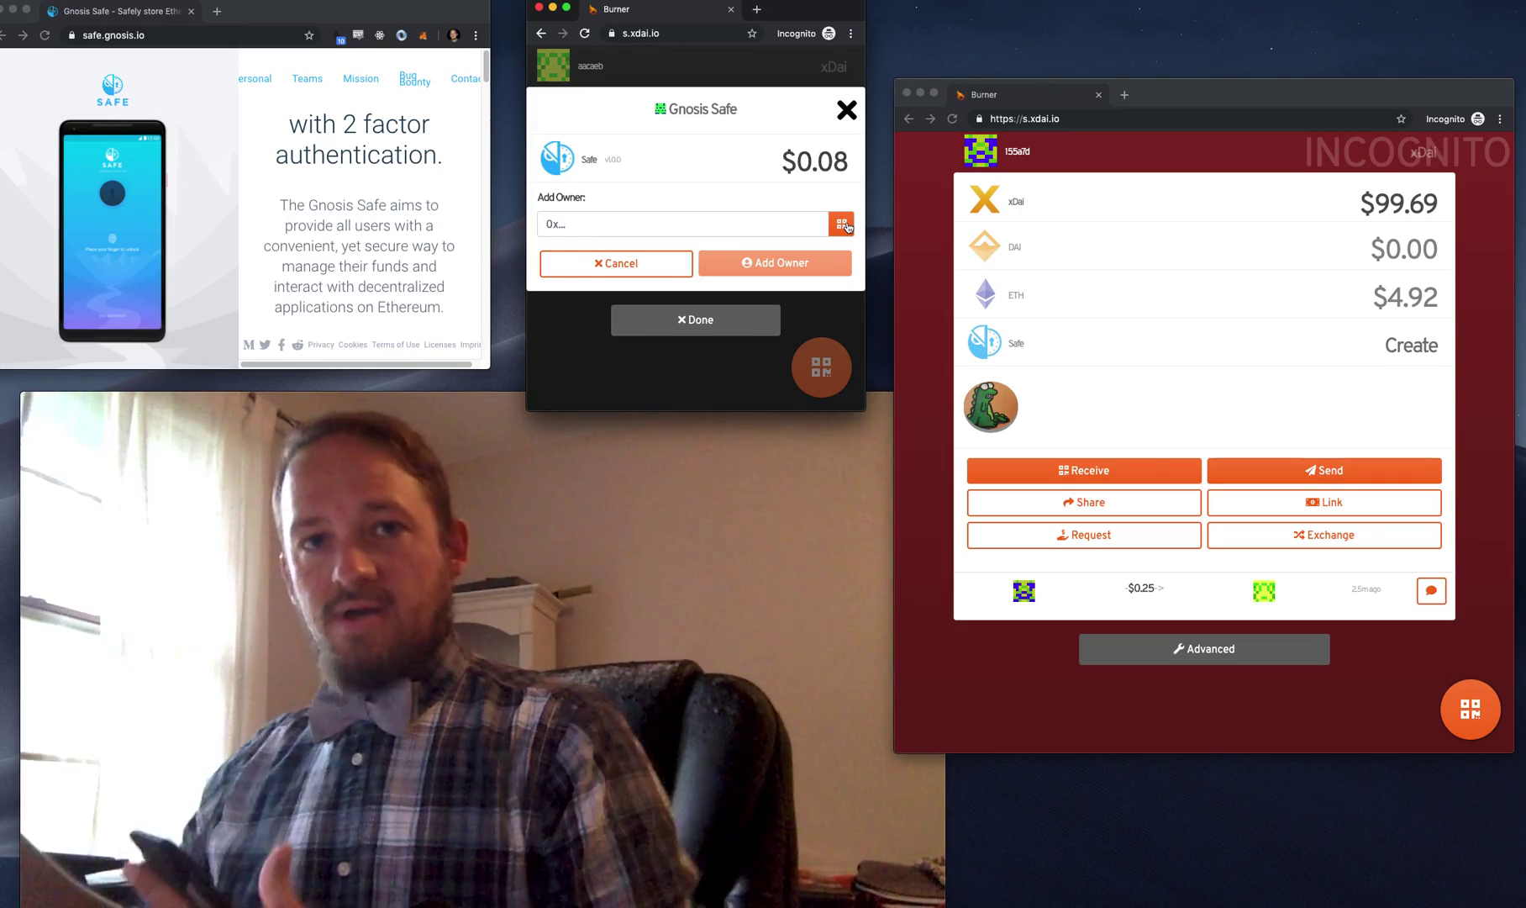
click(799, 223)
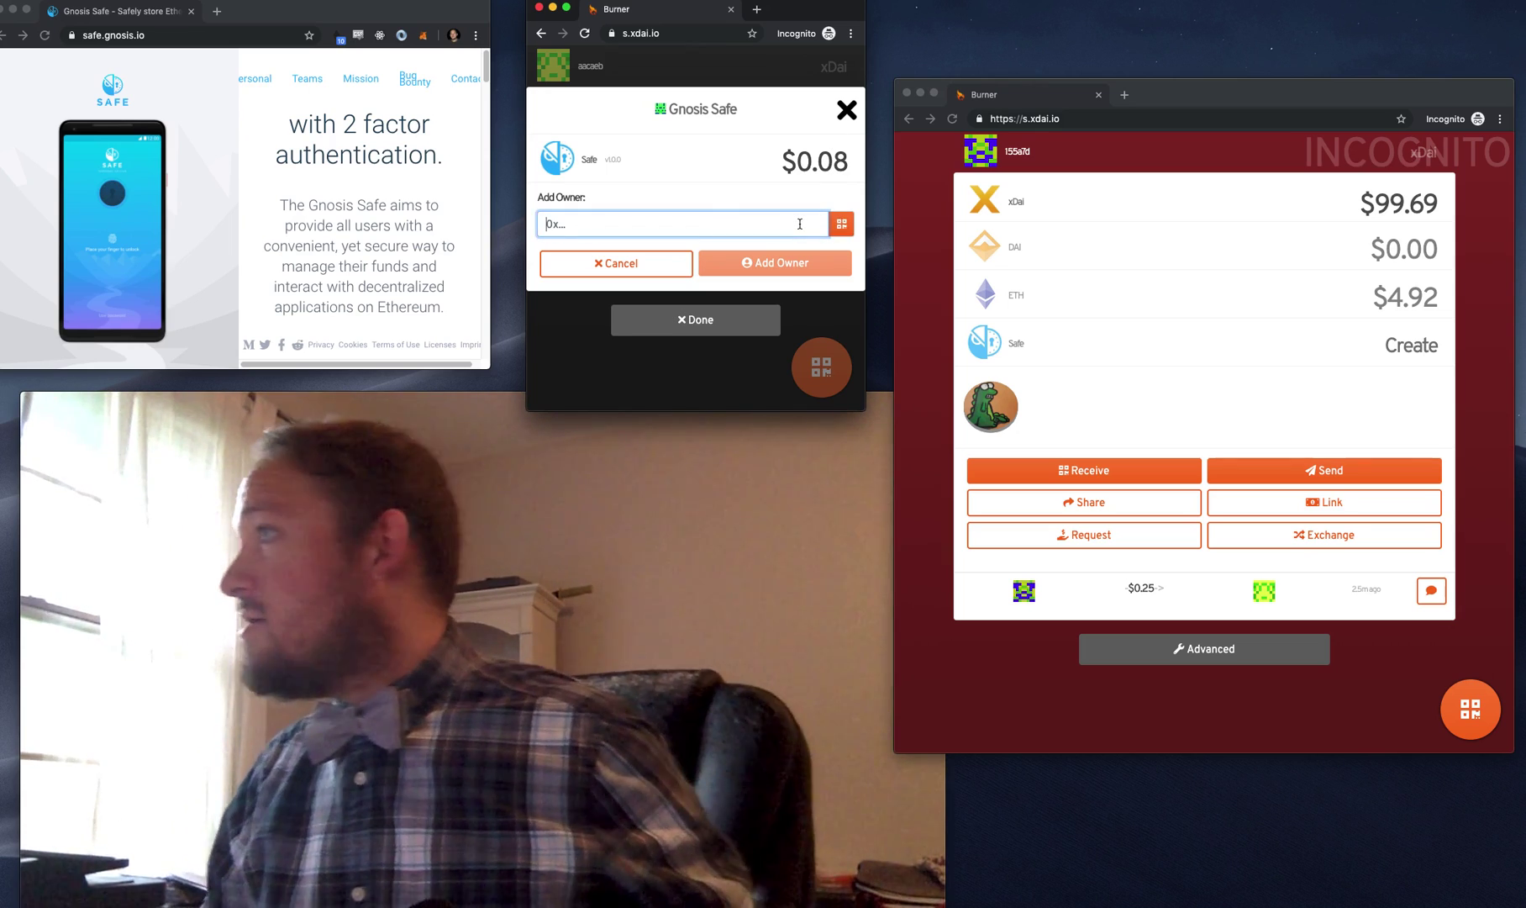
text(0x155a7de8af0895bda50da4cee35a97251164e286)
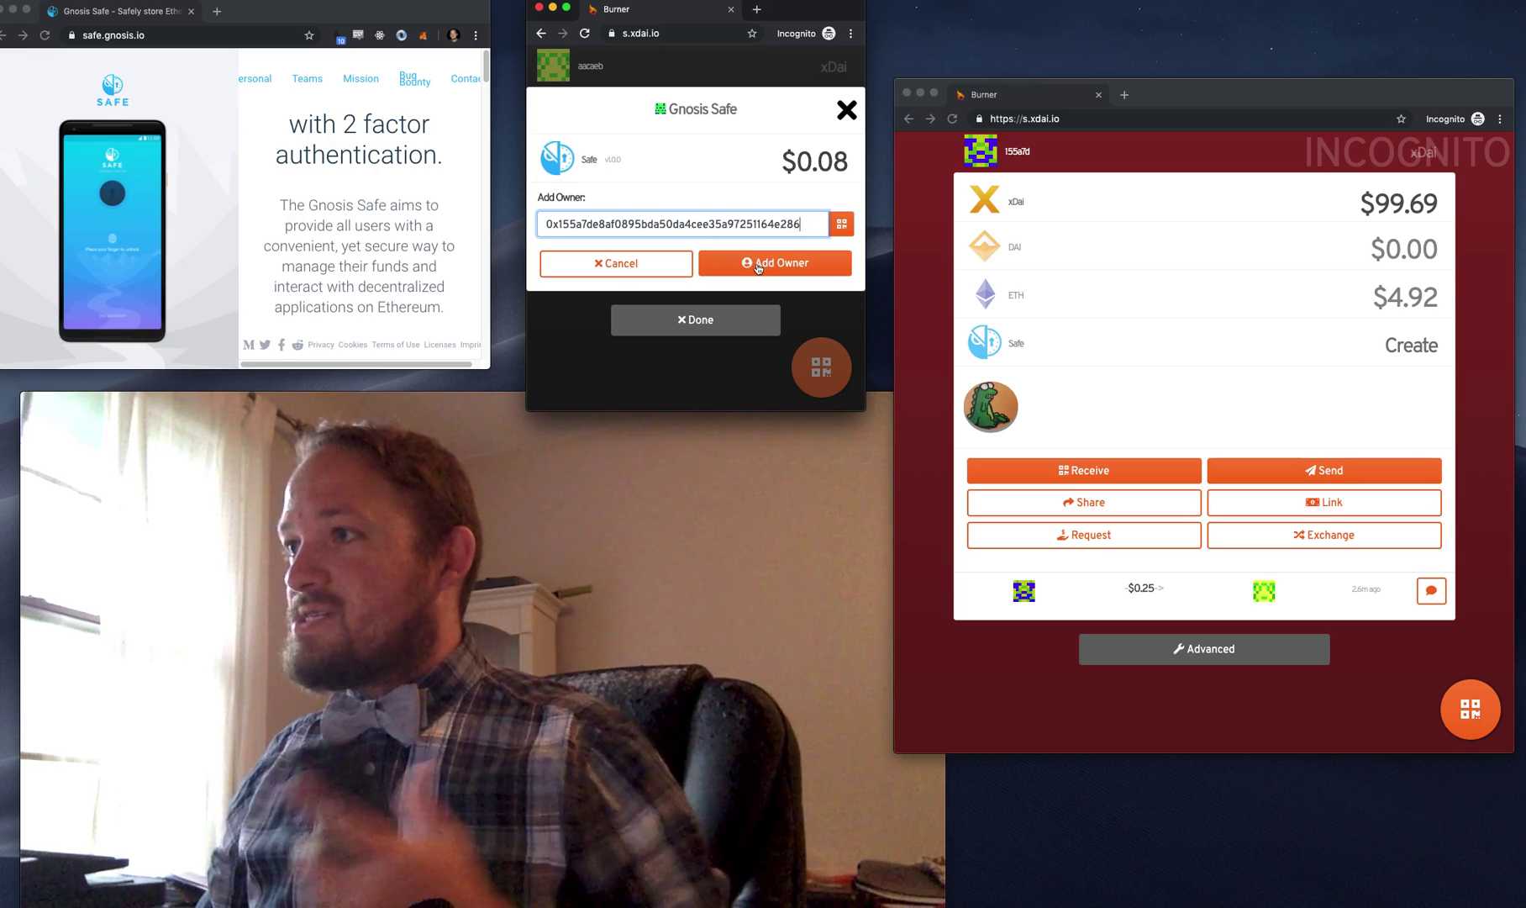
click(767, 264)
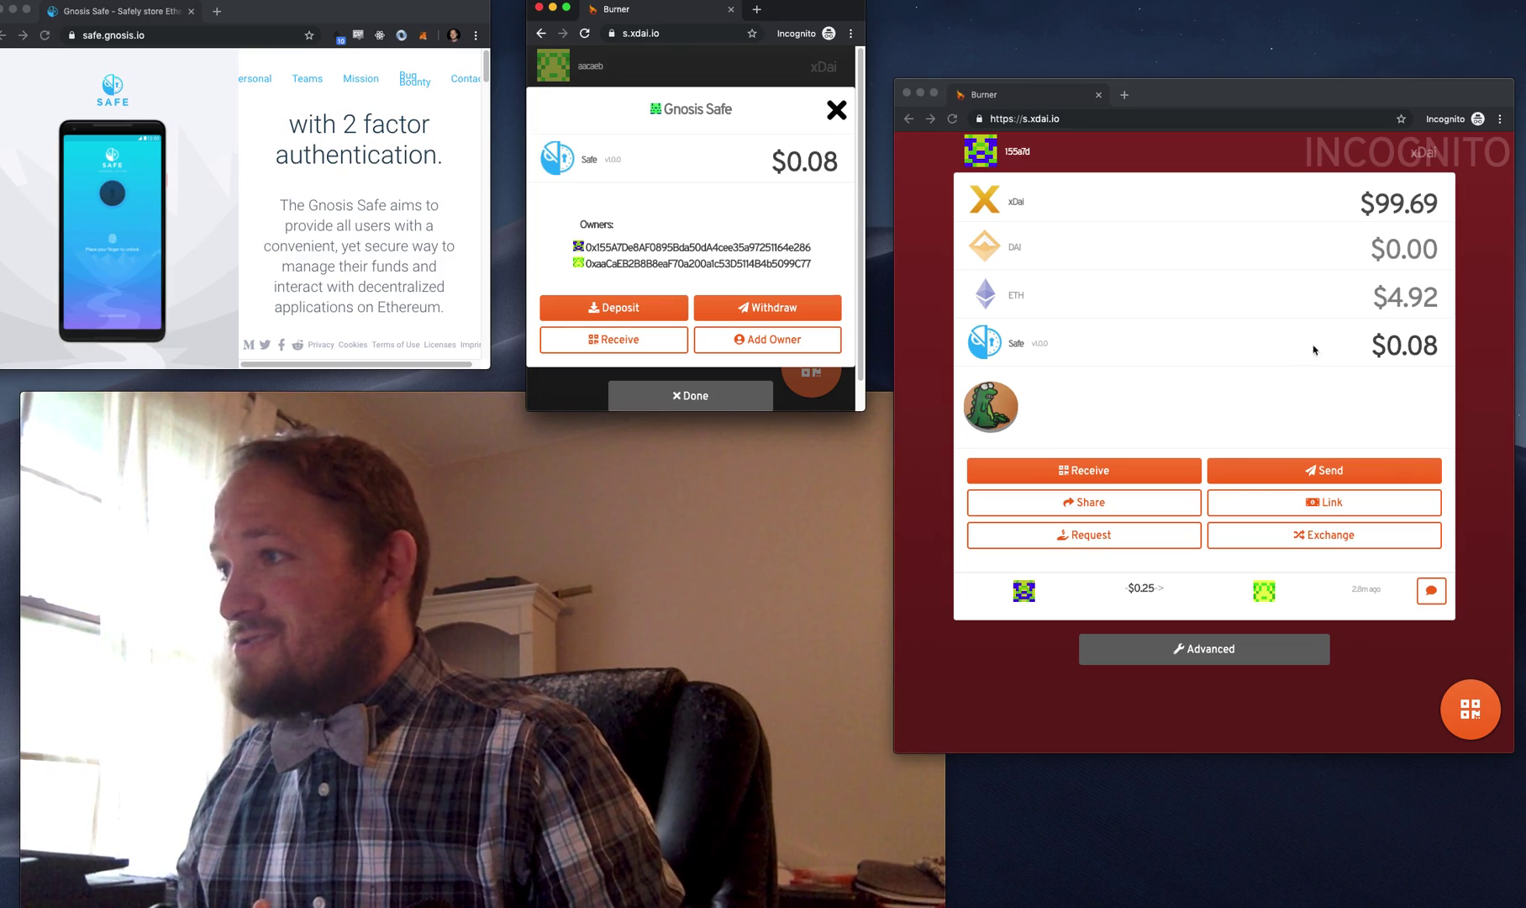
- From the incognito burner, withdraw $0.05 out of the shared Safe and dismiss the receipt
click(1208, 366)
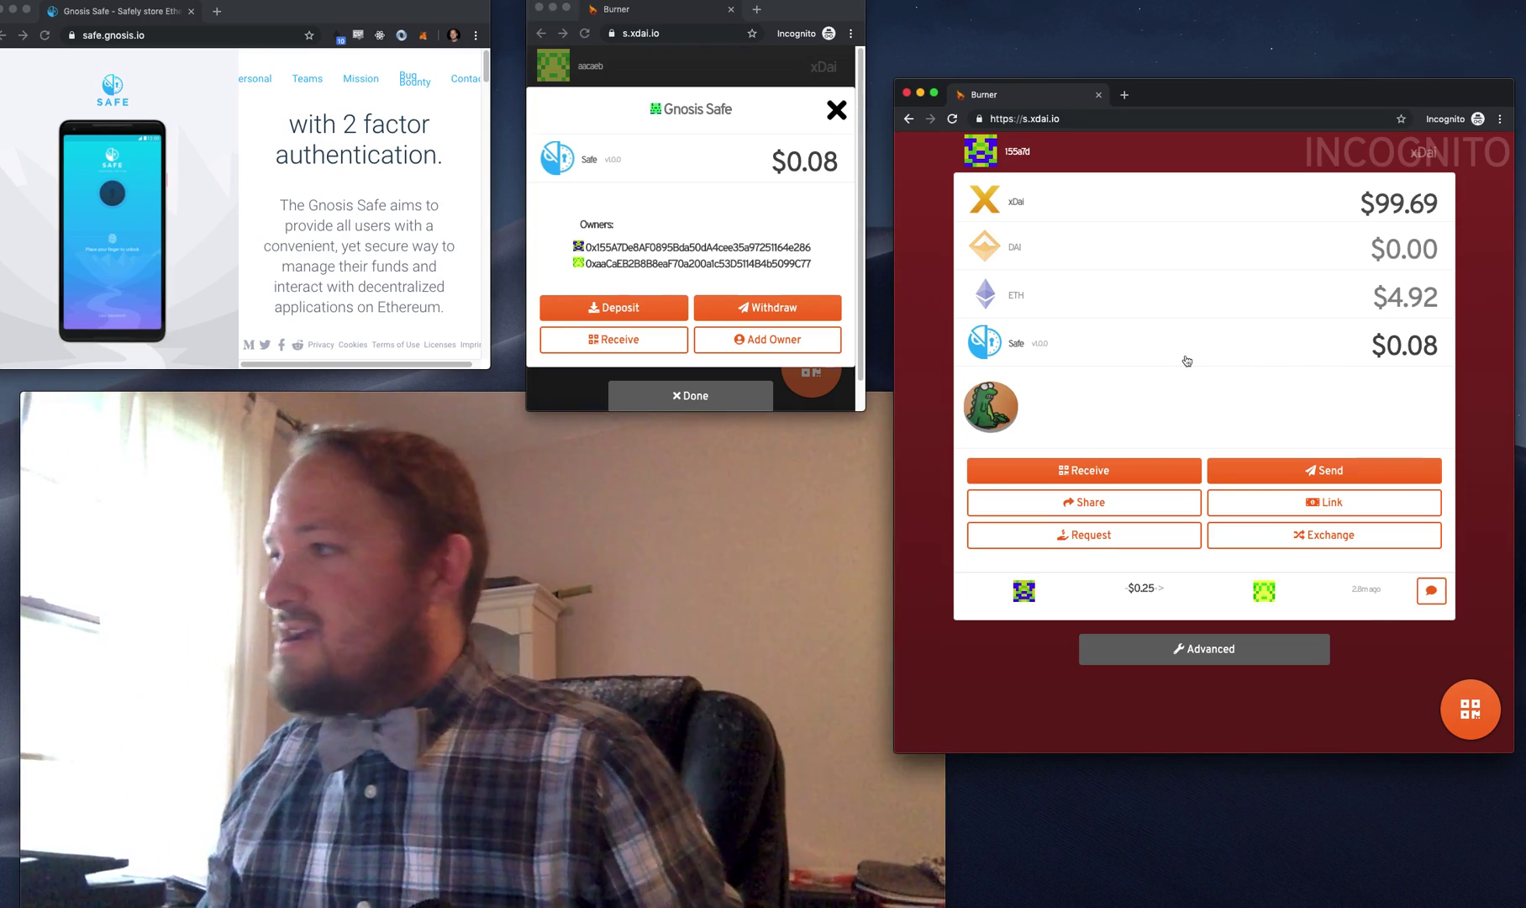
click(1186, 347)
click(1250, 393)
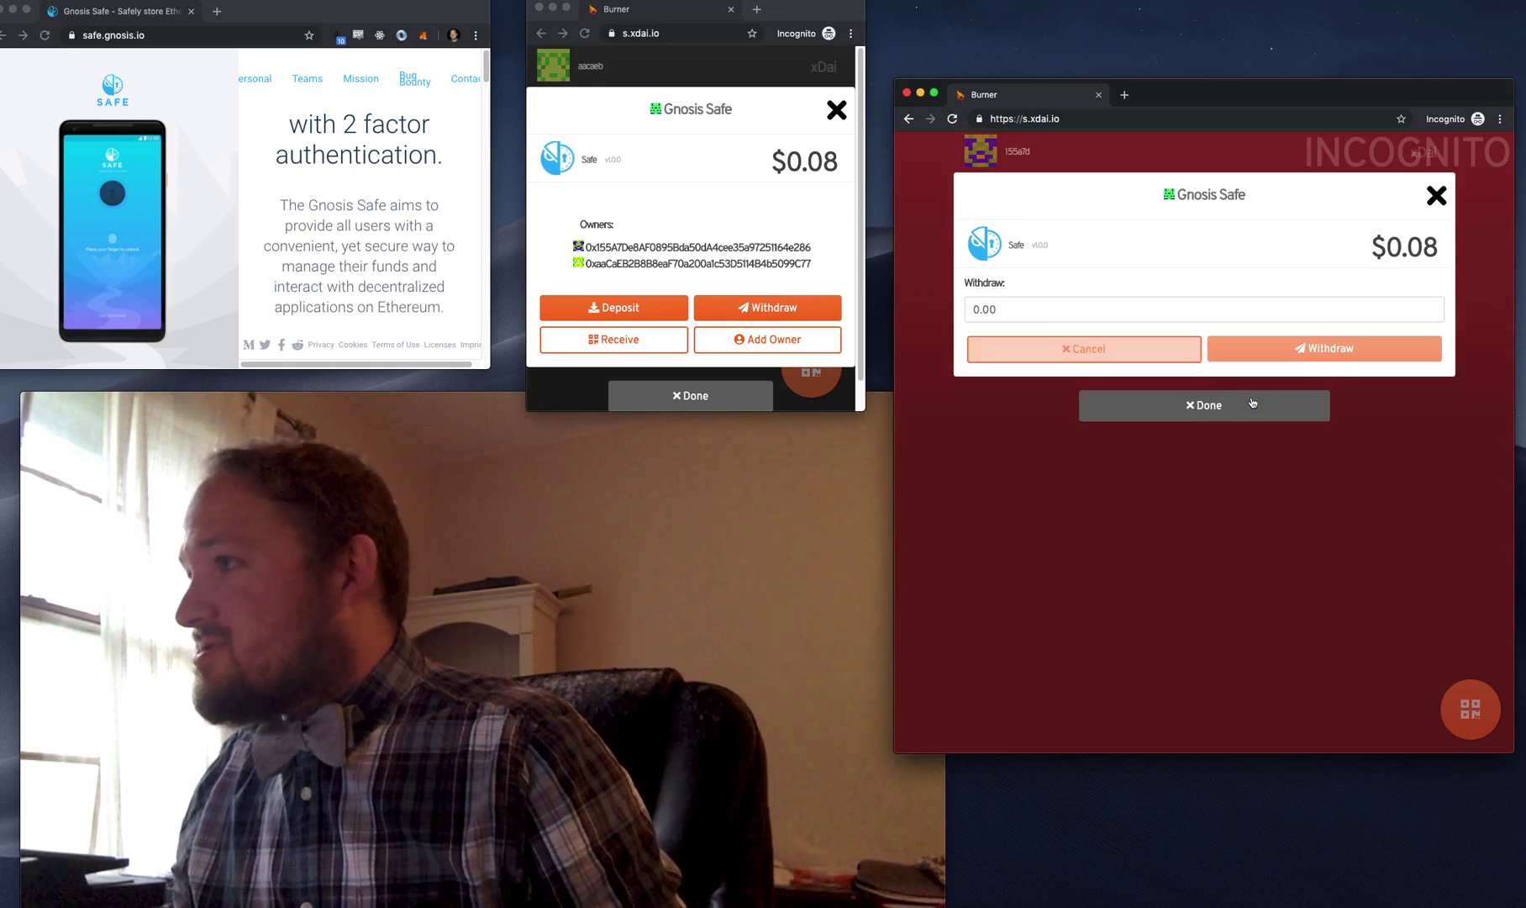
click(1103, 307)
text(0.0)
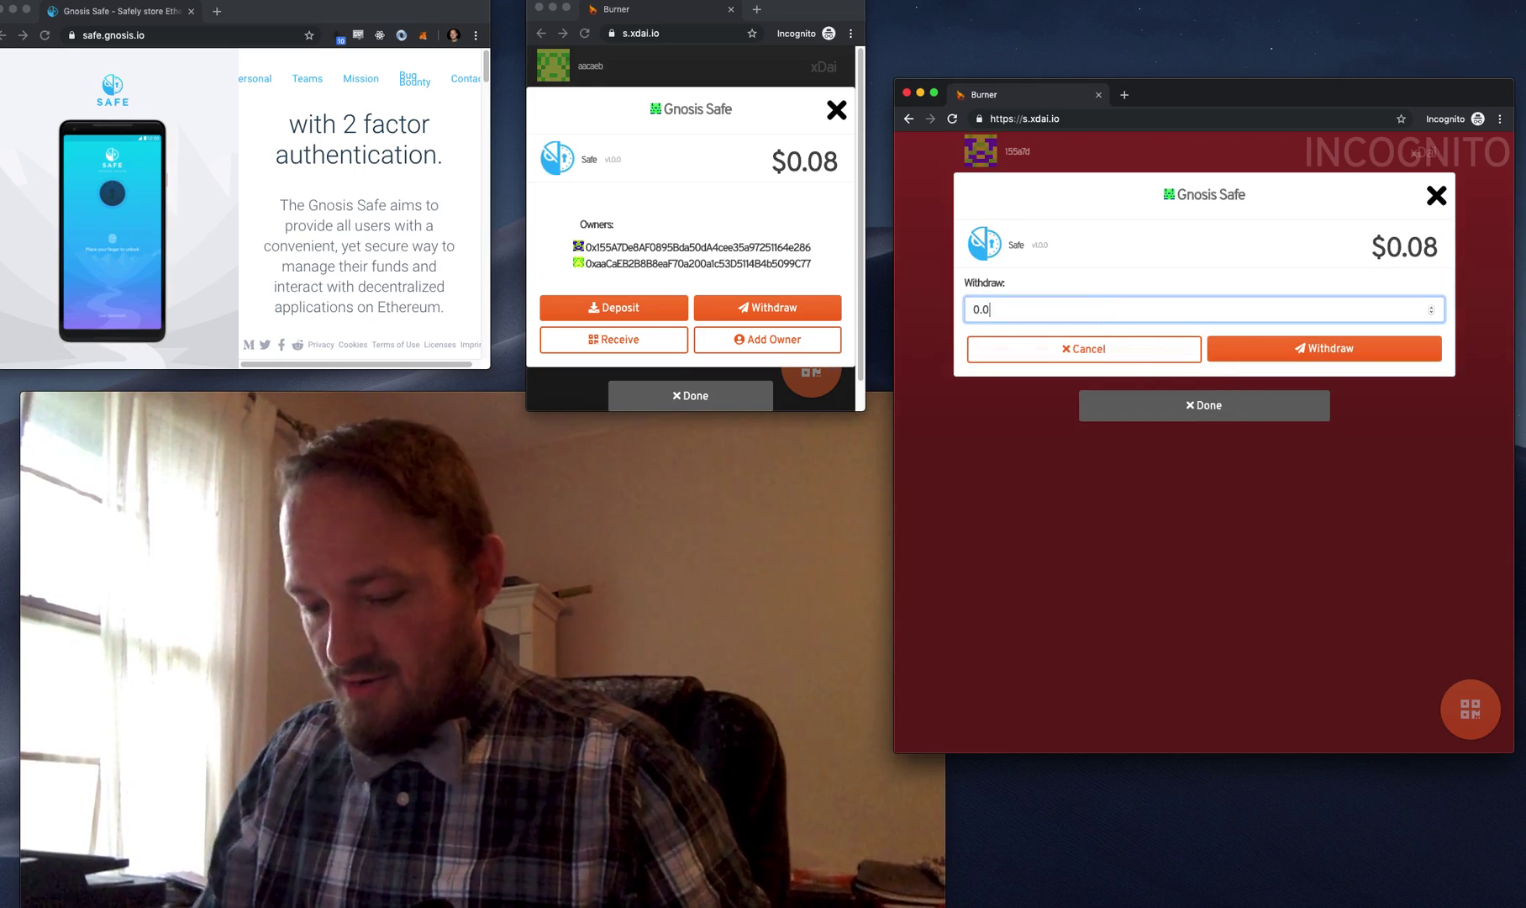
text(1)
click(1349, 349)
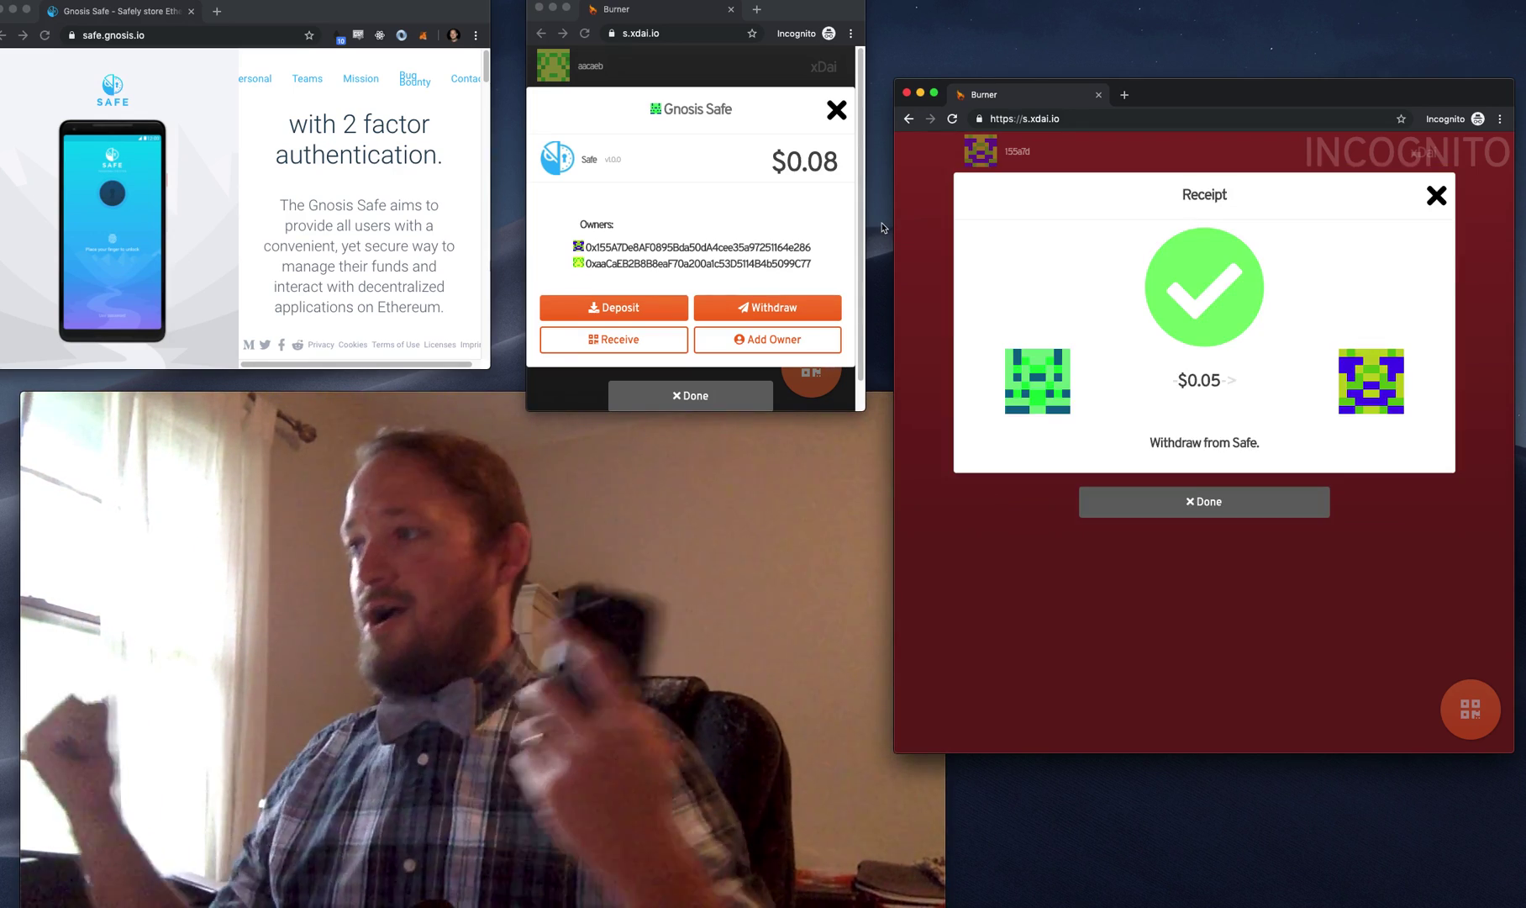
click(1250, 513)
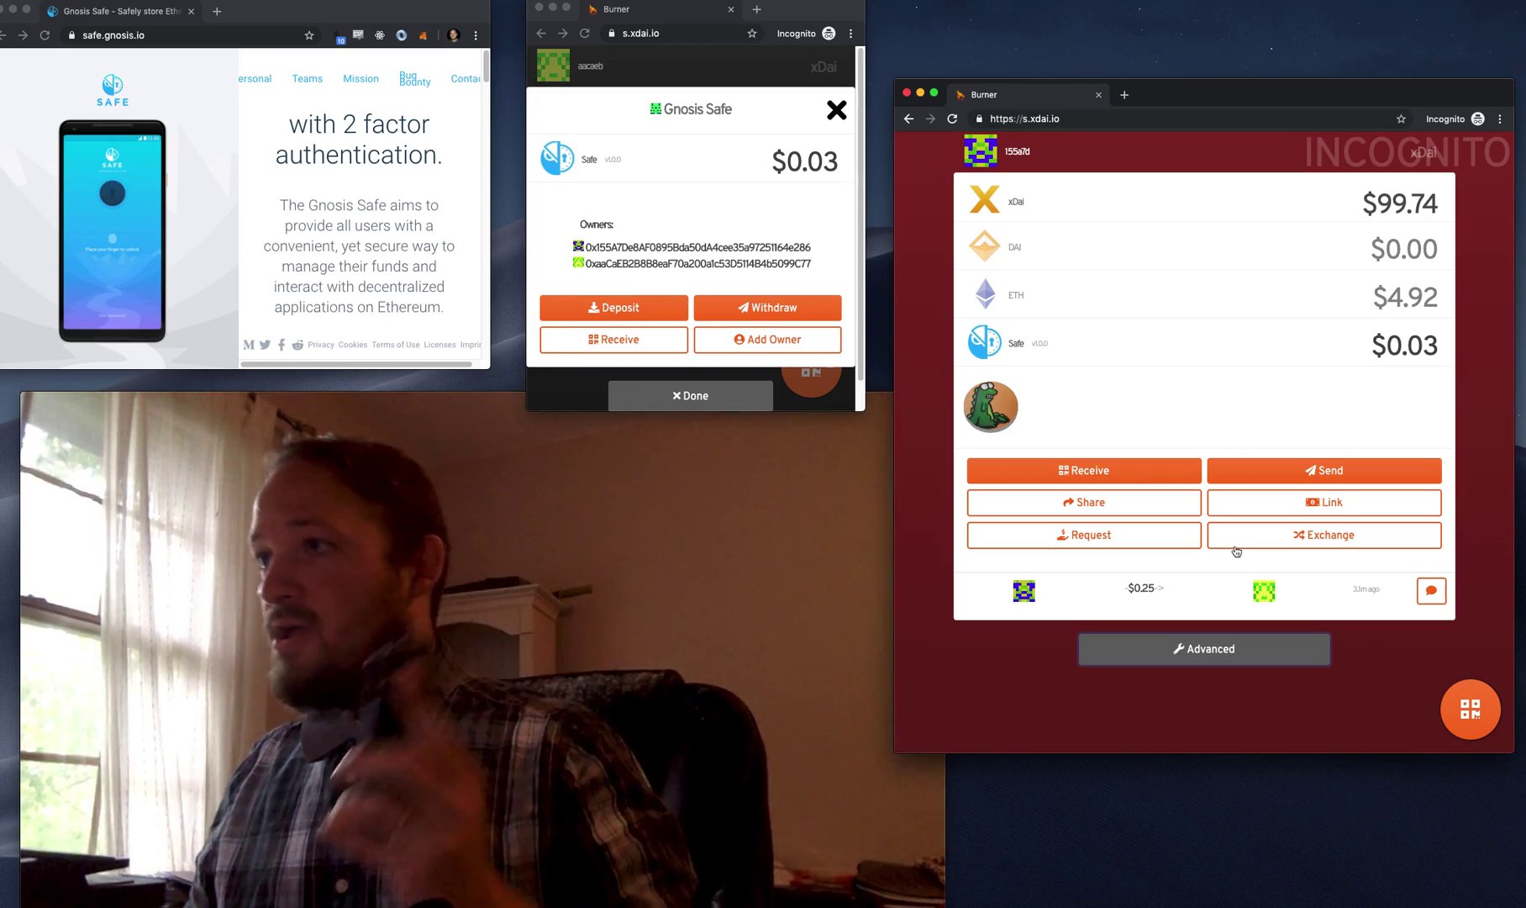
- Add a third Safe owner by camera-scanning the phone burner's address QR code
click(798, 339)
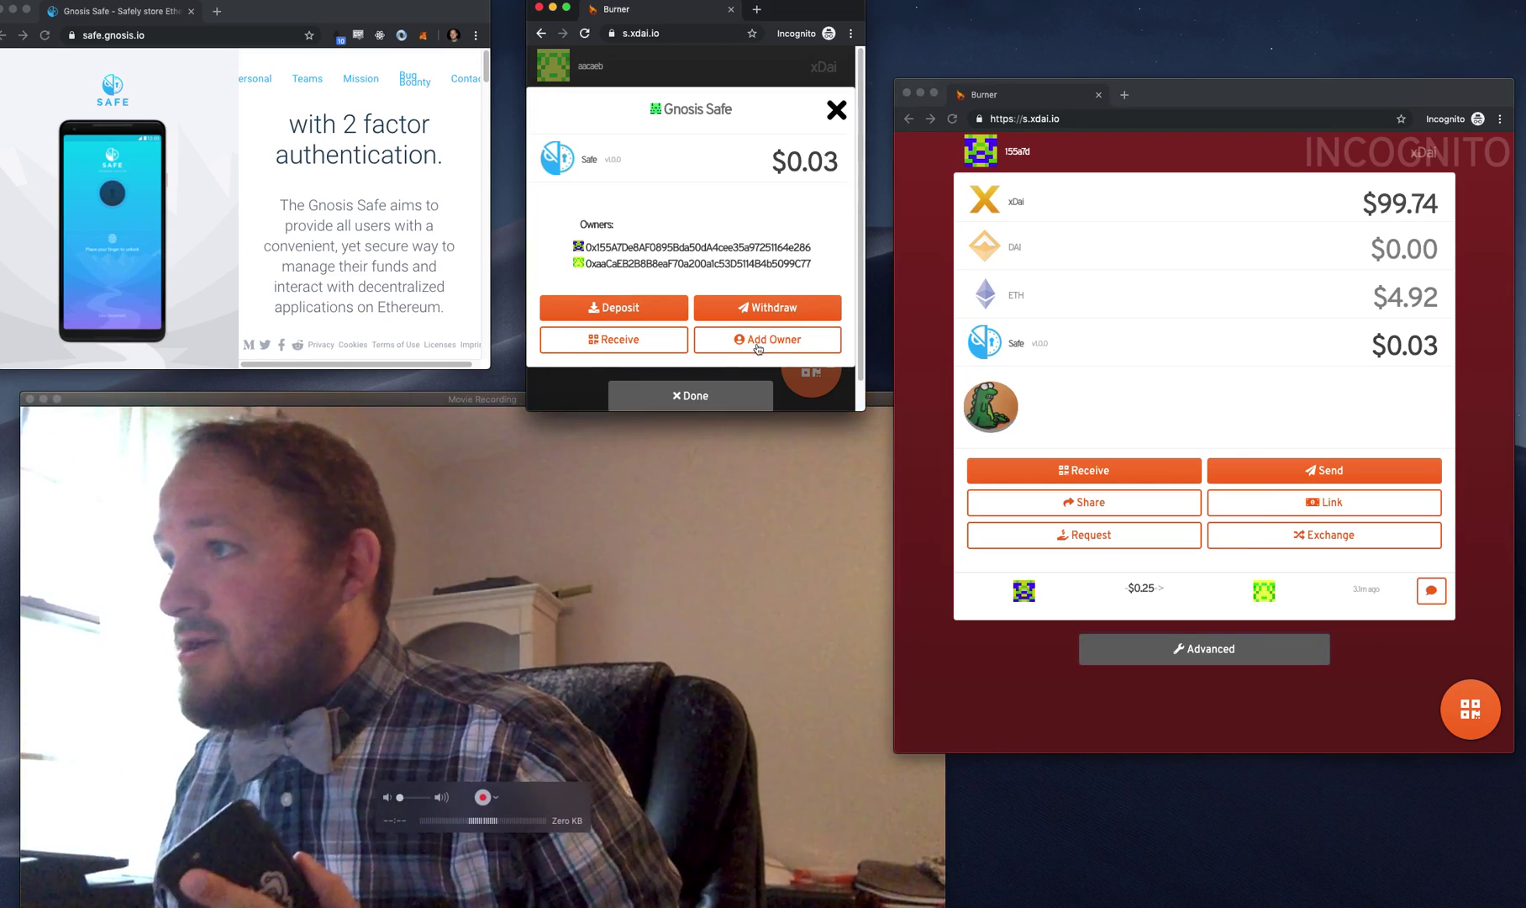
click(841, 223)
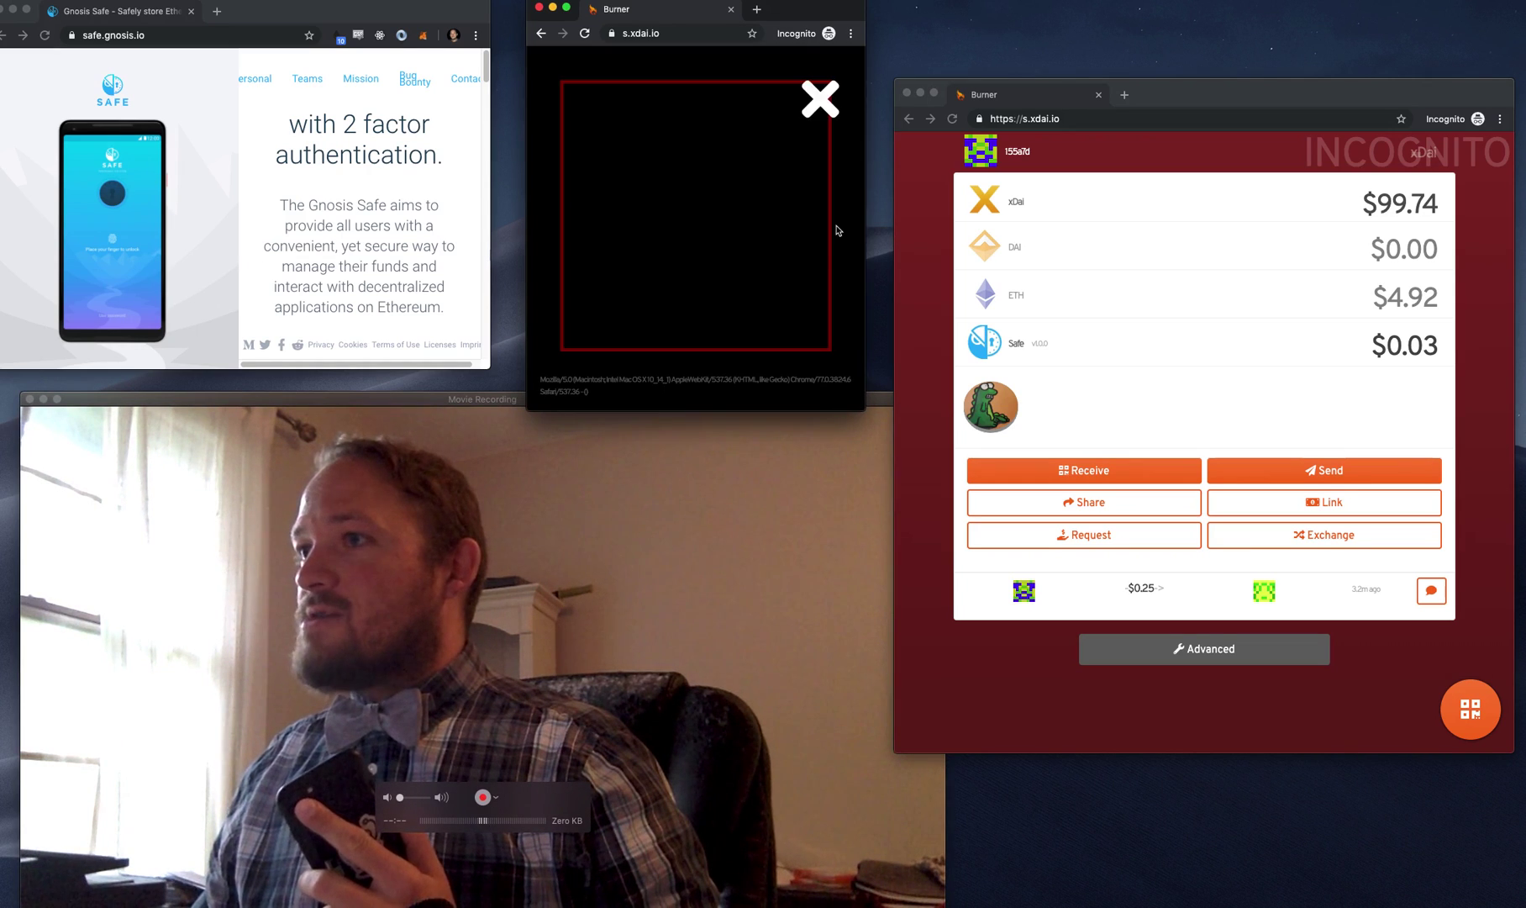
click(784, 109)
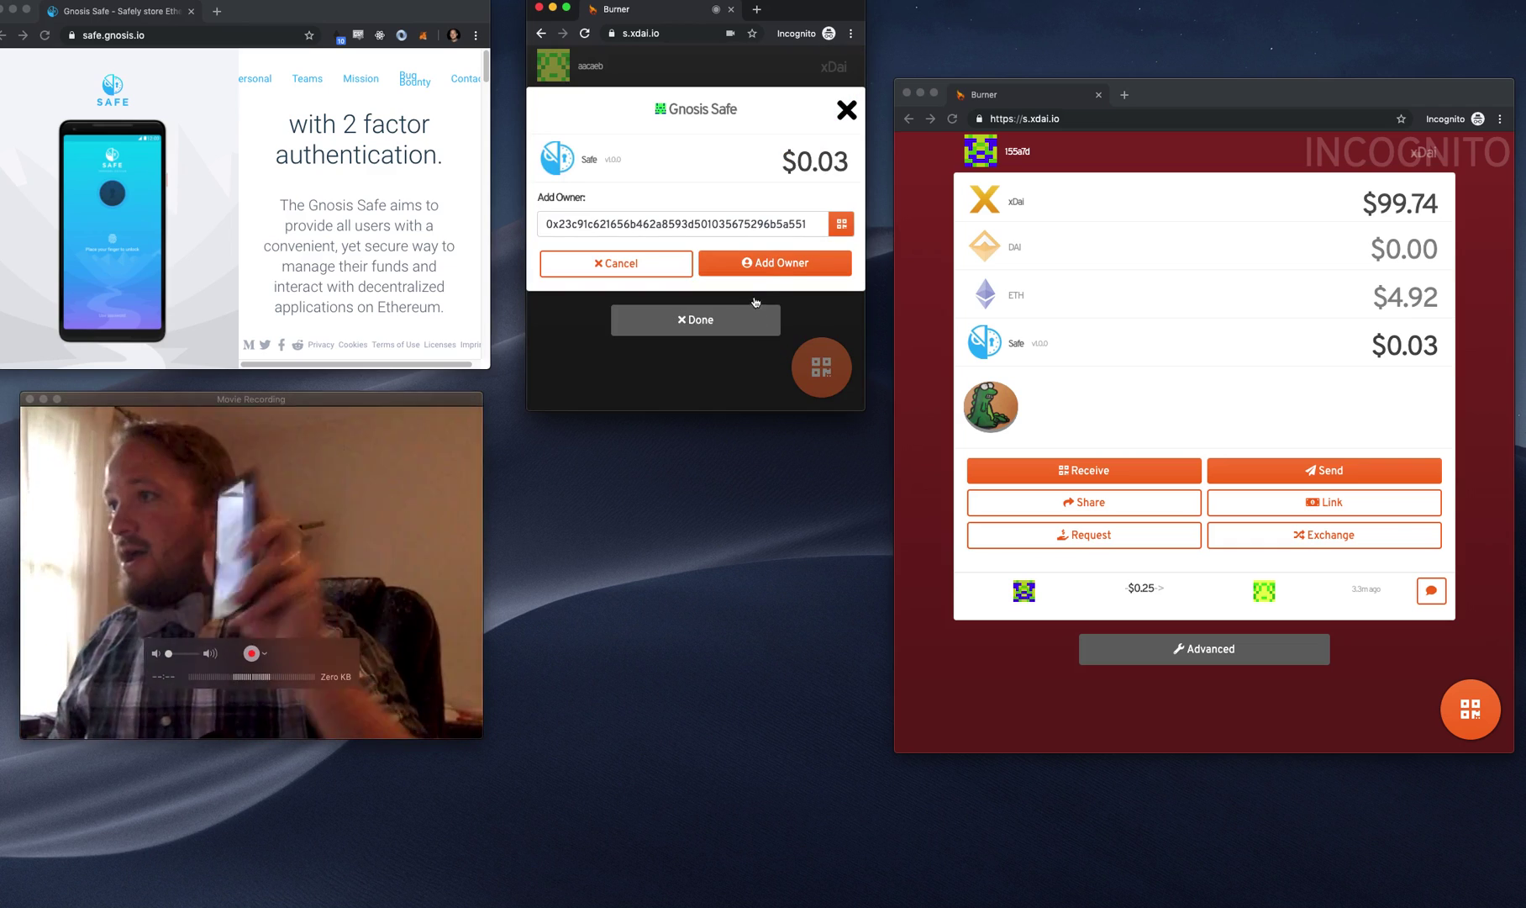
click(767, 264)
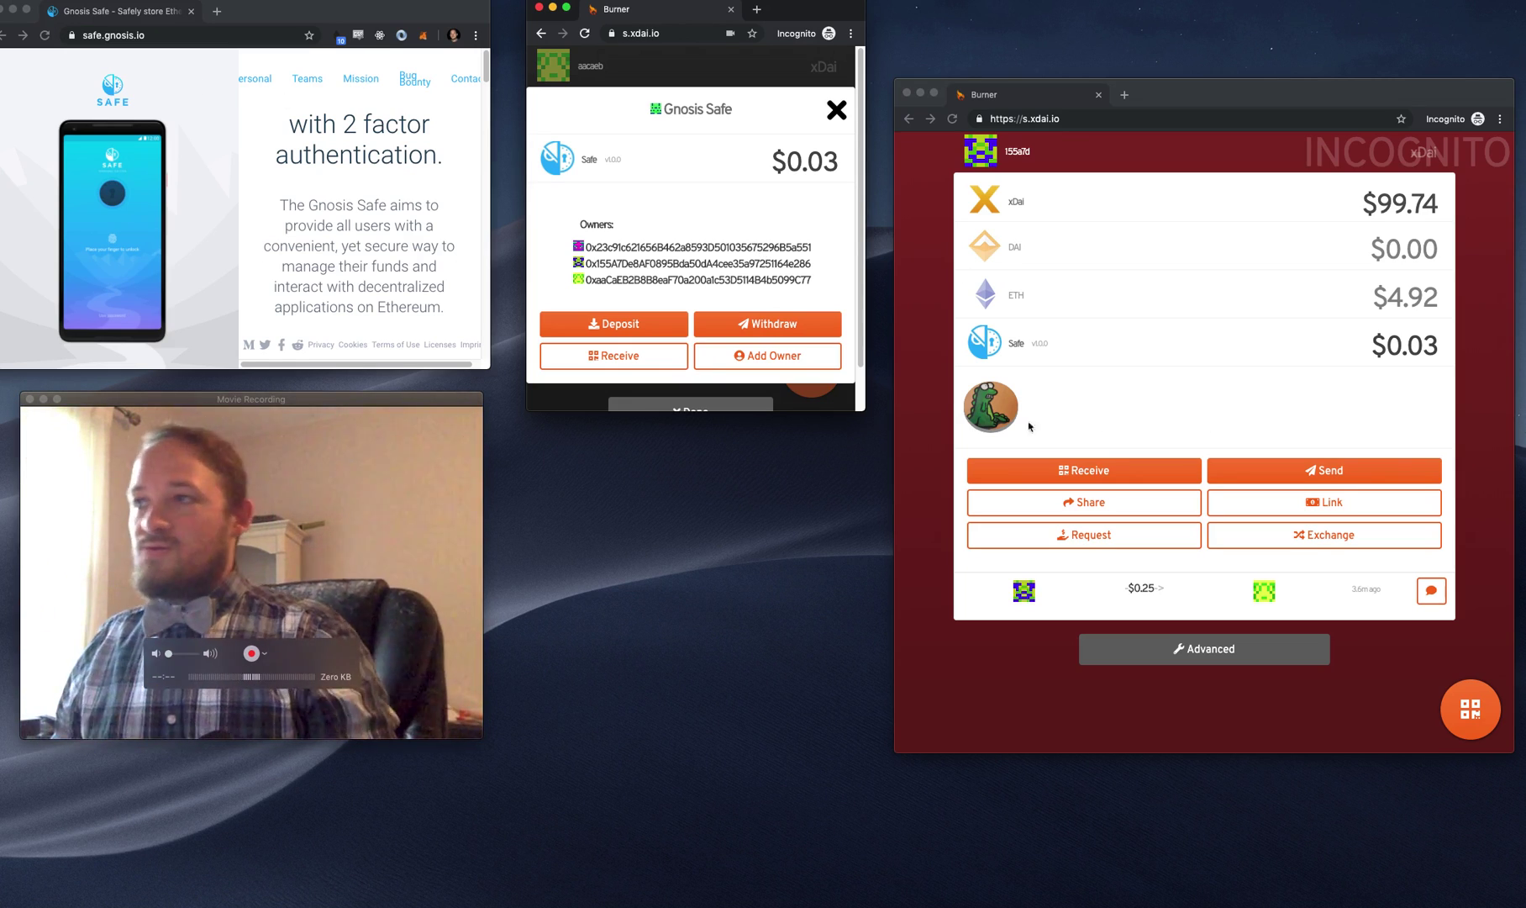
- View the Safe's receiving QR code, then close the Safe details to the balance list
click(601, 351)
scroll(757, 246, down, 2)
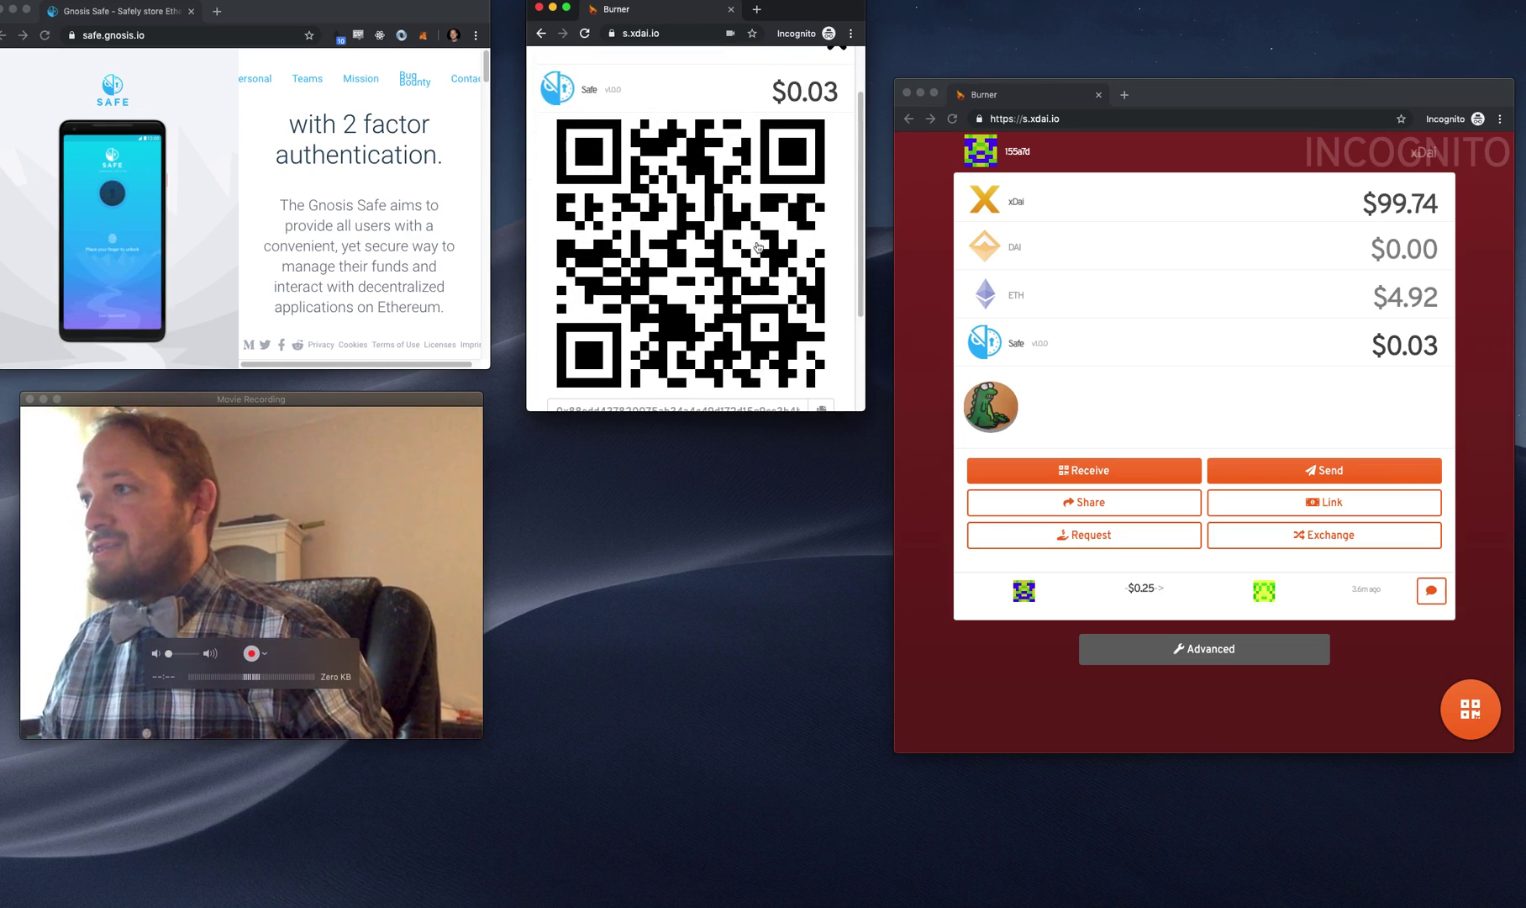
scroll(830, 112, up, 2)
click(836, 65)
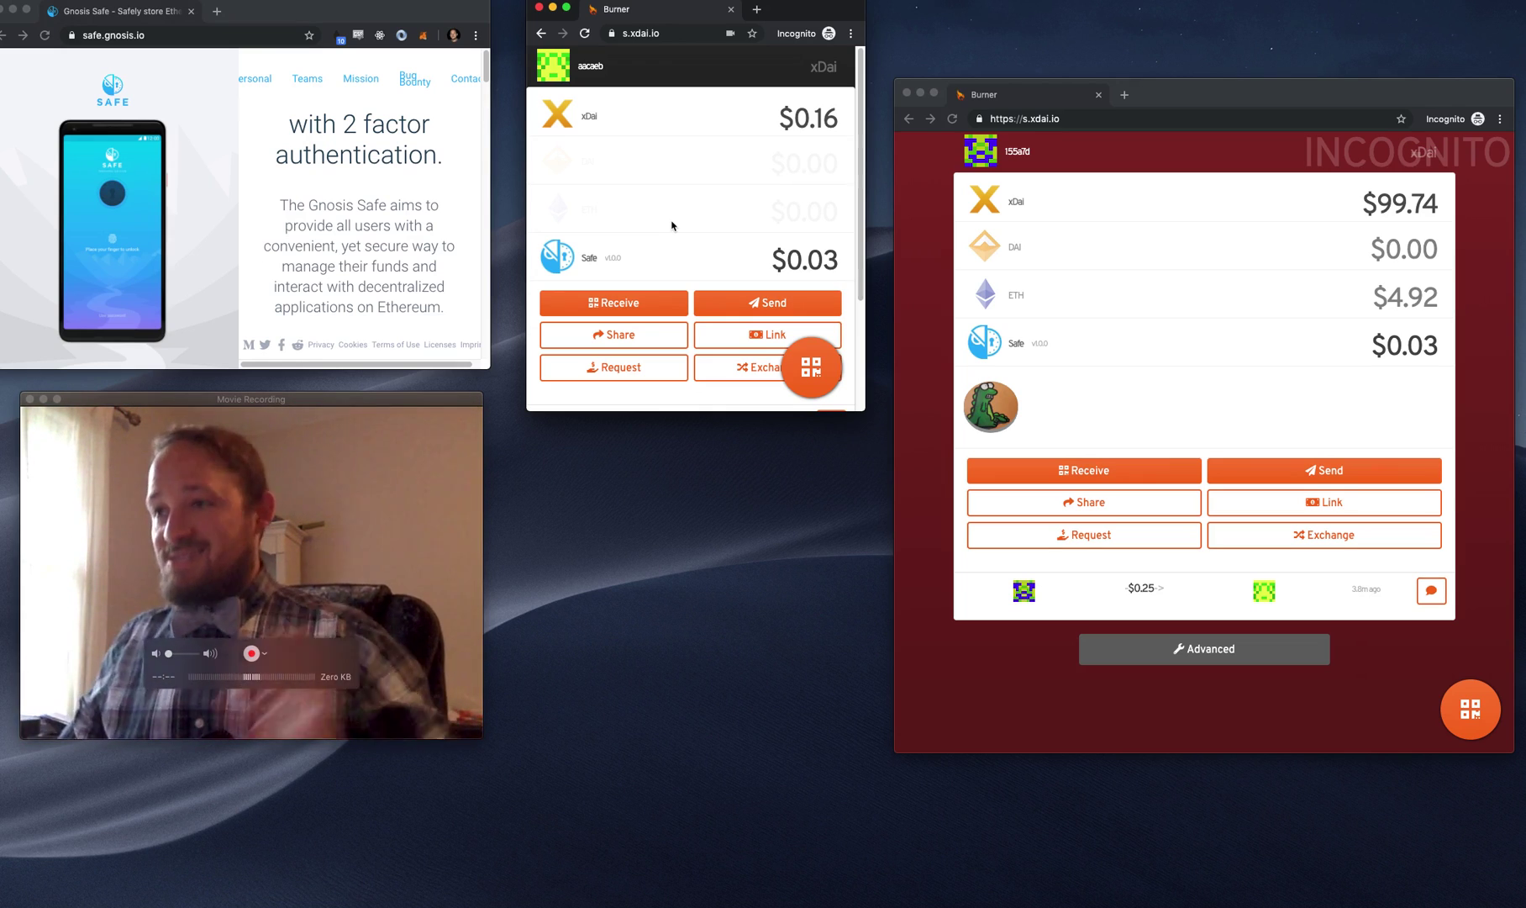
drag(481, 737, 723, 906)
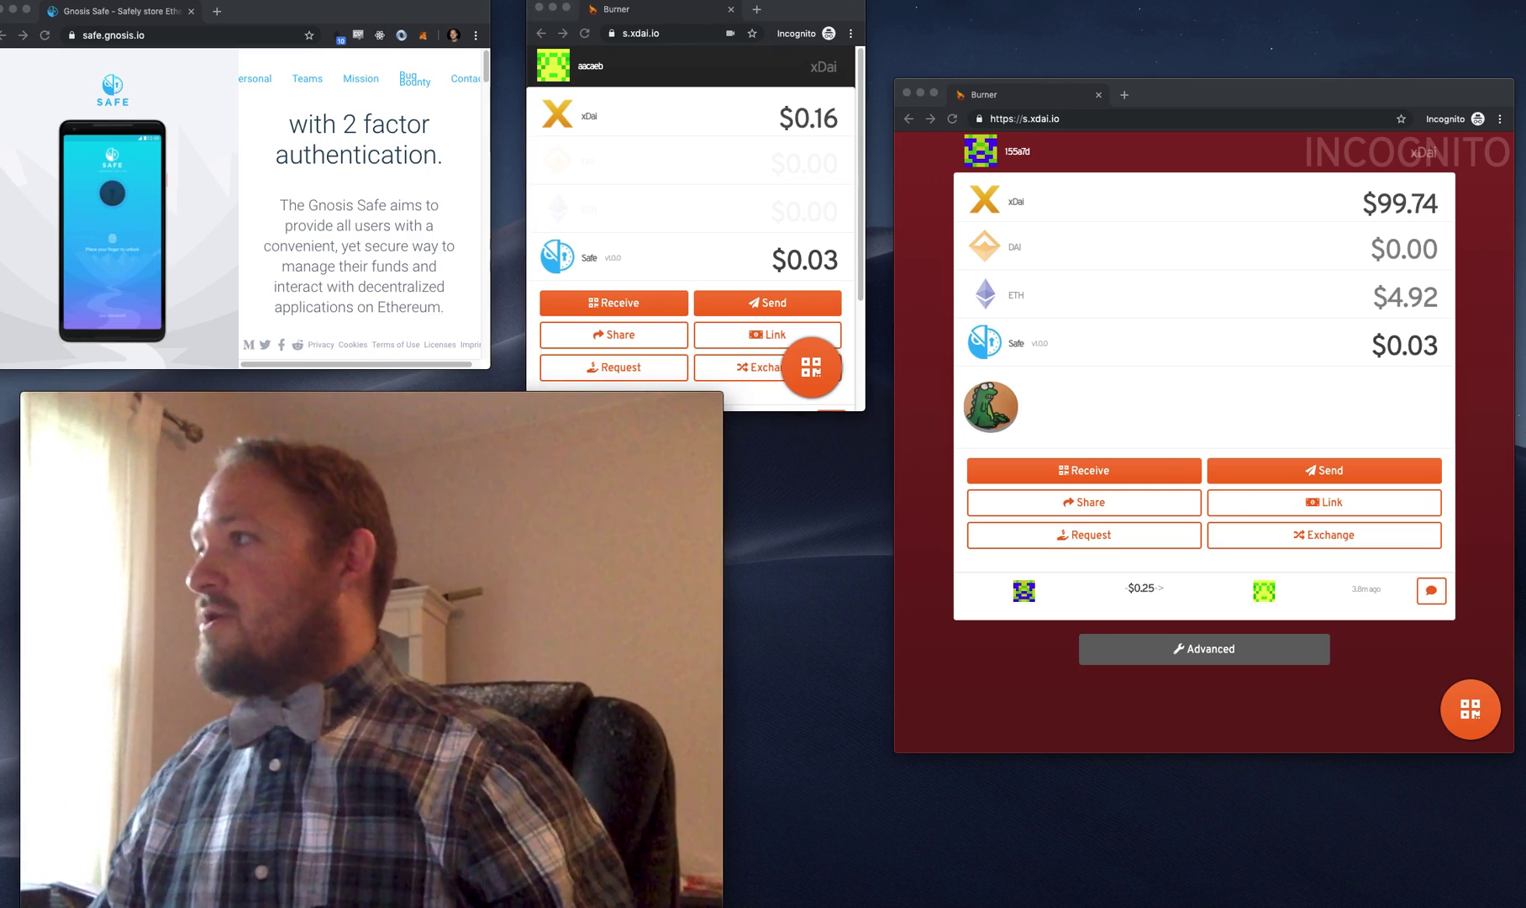